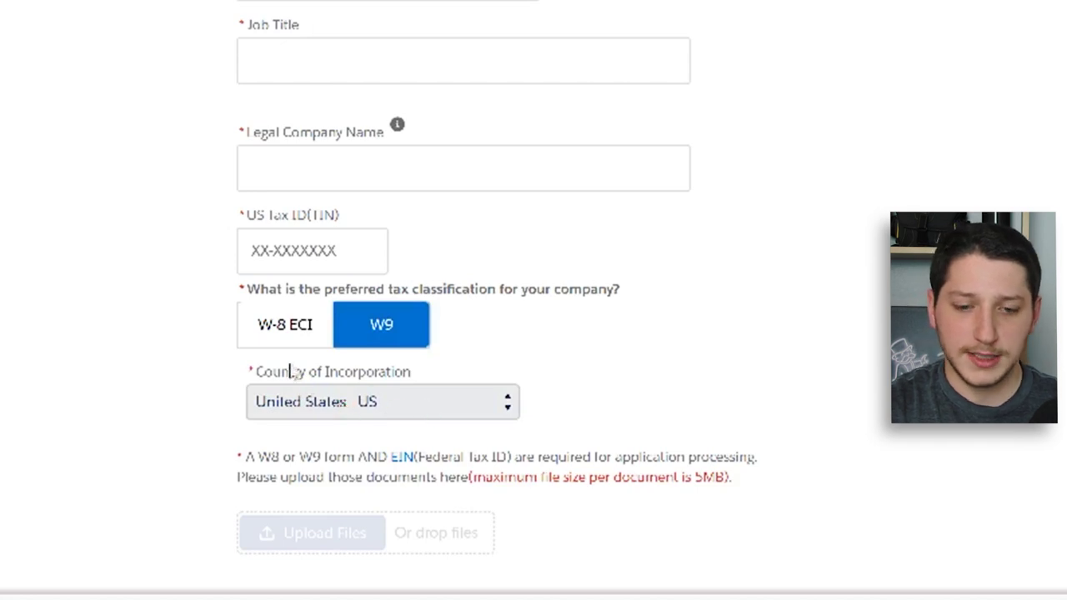
- Switch the company's preferred tax classification to W-8 ECI and back to W9
{"action": "left_click", "coordinate": [301, 341]}
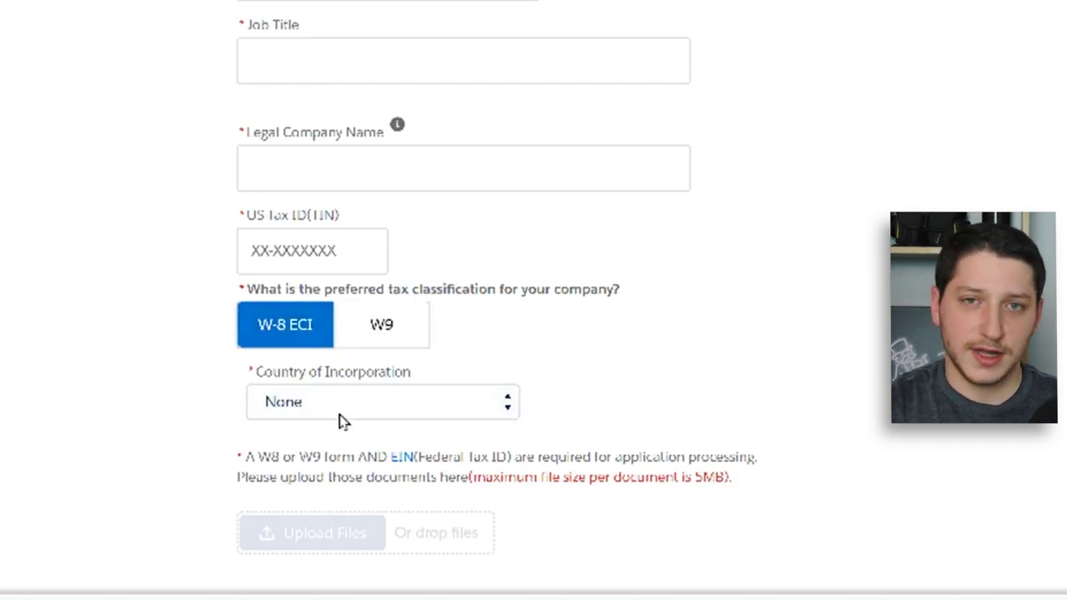
{"action": "left_click", "coordinate": [402, 342]}
{"action": "scroll", "coordinate": [481, 357], "scroll_direction": "down", "scroll_amount": 4}
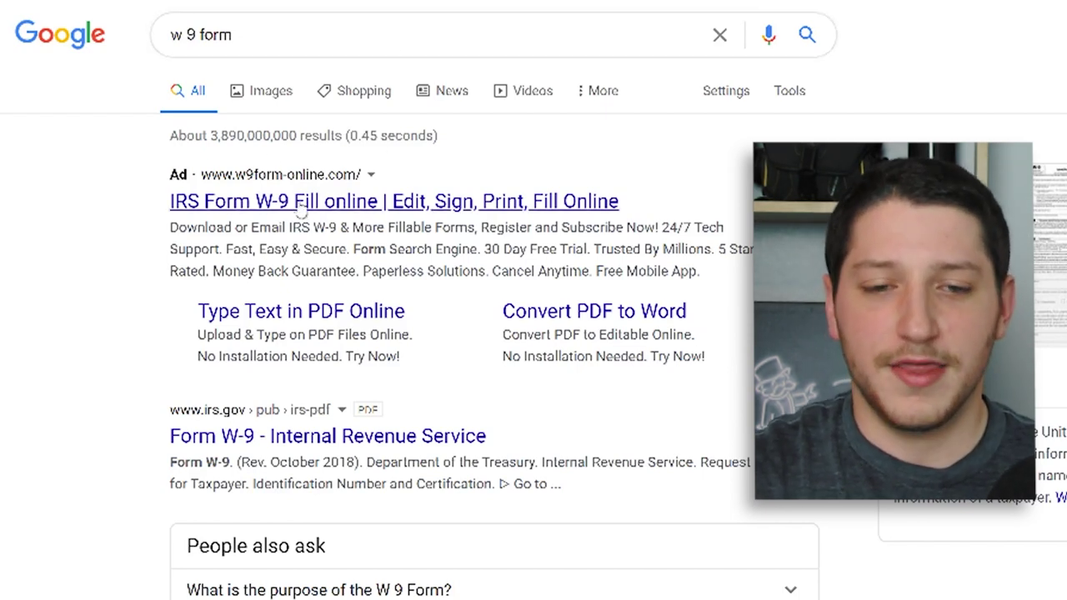
- Open the IRS Form W-9 PDF from the w 9 form search results and look over its fields
{"action": "scroll", "coordinate": [159, 221], "scroll_direction": "down", "scroll_amount": 3}
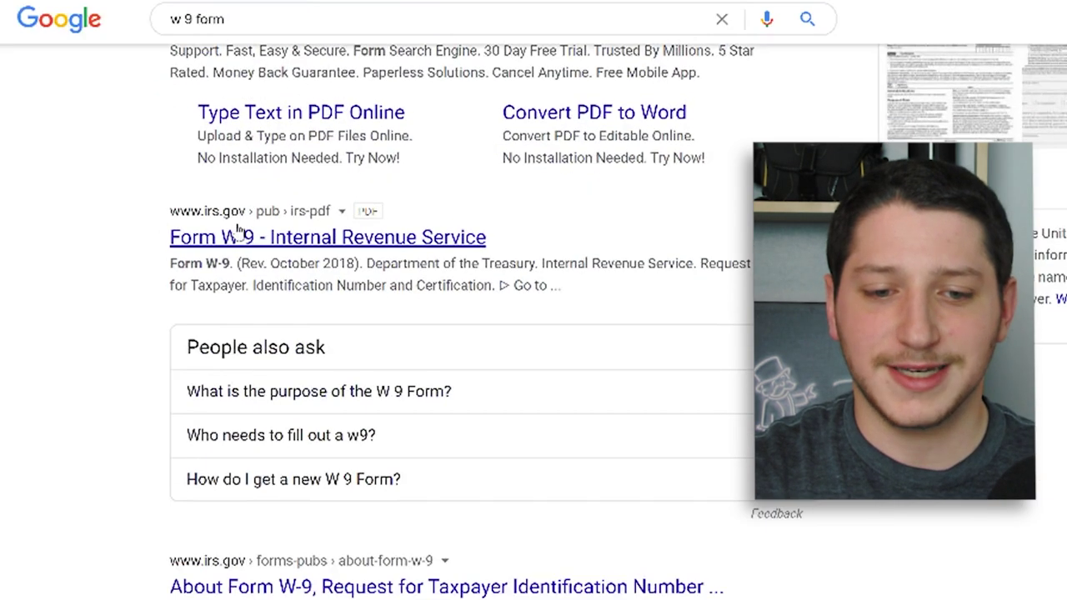
{"action": "scroll", "coordinate": [239, 231], "scroll_direction": "up", "scroll_amount": 3}
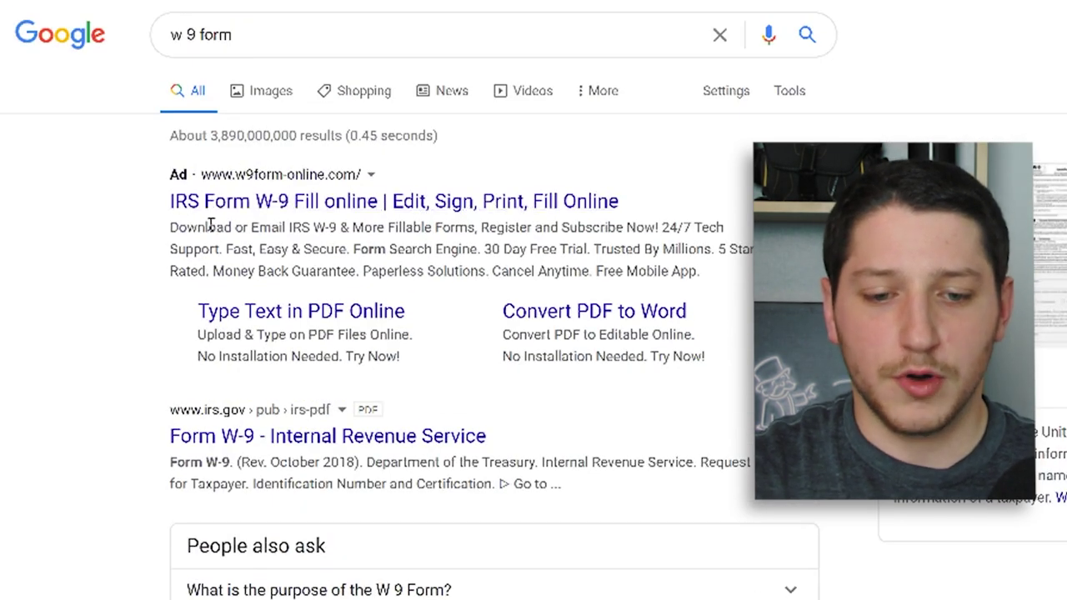
{"action": "scroll", "coordinate": [211, 225], "scroll_direction": "down", "scroll_amount": 3}
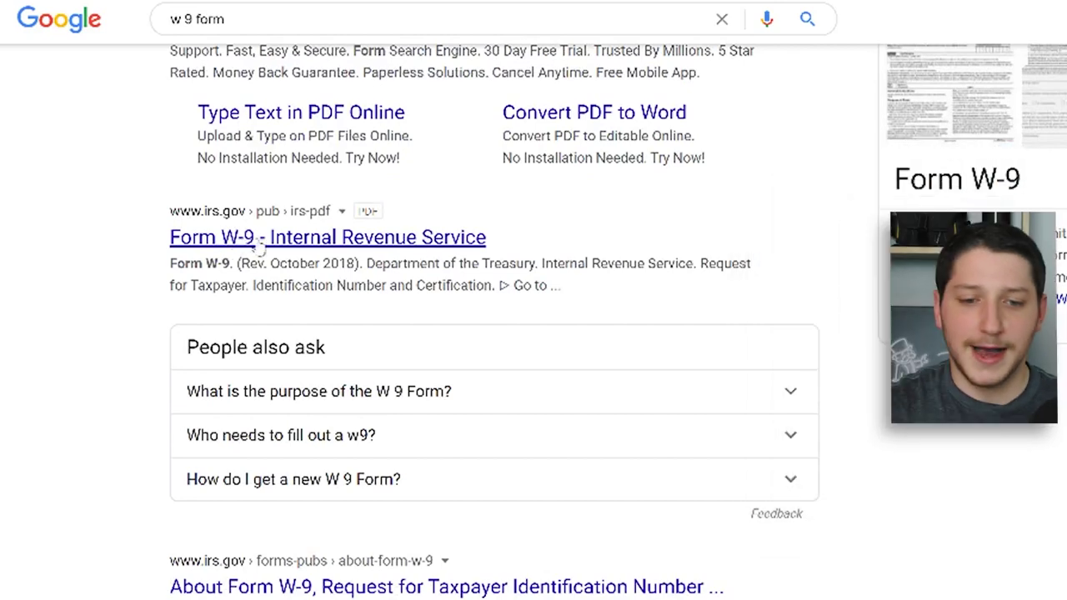
{"action": "left_click", "coordinate": [275, 240]}
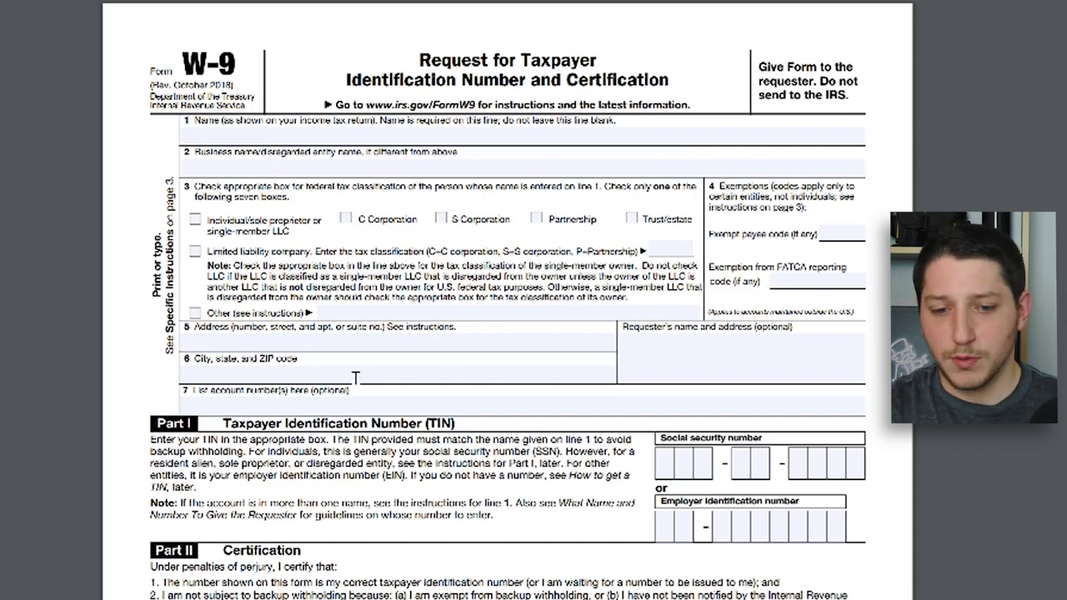
{"action": "scroll", "coordinate": [683, 474], "scroll_direction": "down", "scroll_amount": 1}
{"action": "scroll", "coordinate": [683, 474], "scroll_direction": "down", "scroll_amount": 2}
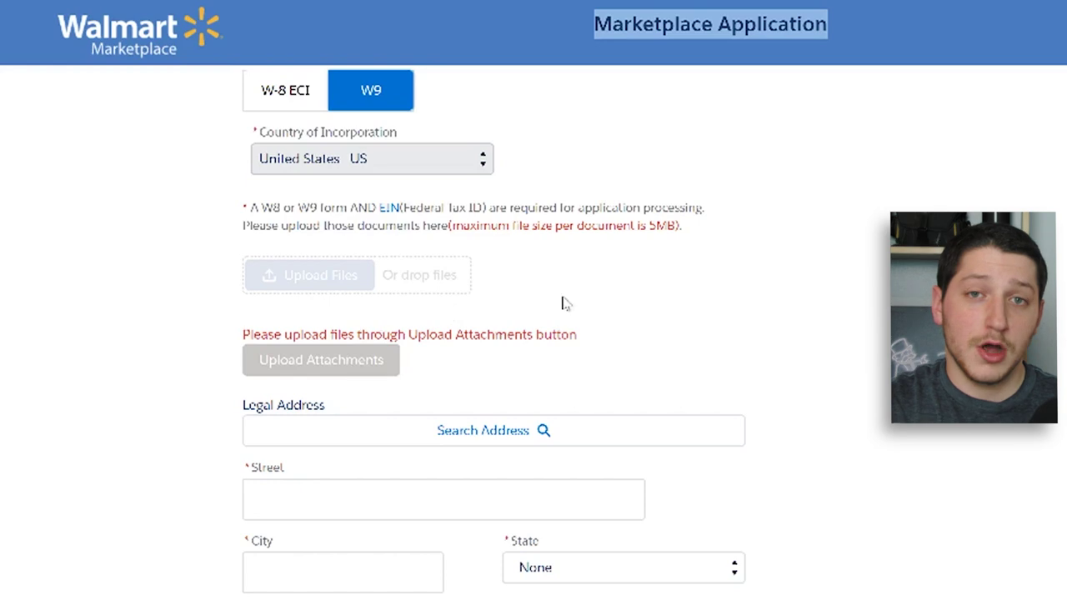
- Review the legal address, Doing Business As, company website and DUNS number fields of the Walmart Marketplace application
{"action": "scroll", "coordinate": [578, 317], "scroll_direction": "down", "scroll_amount": 2}
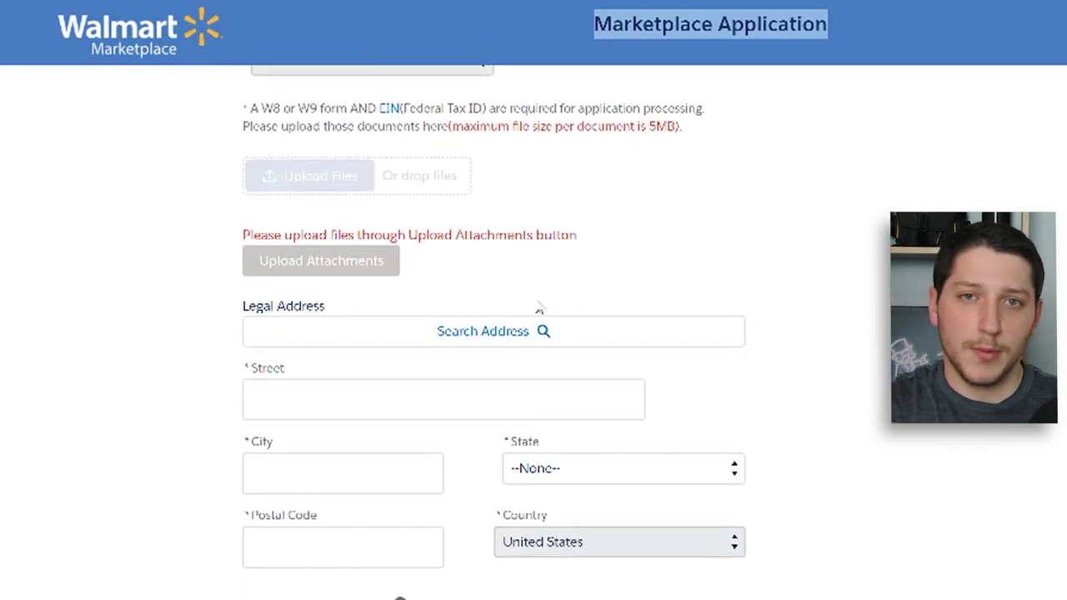
{"action": "key", "text": "Tab"}
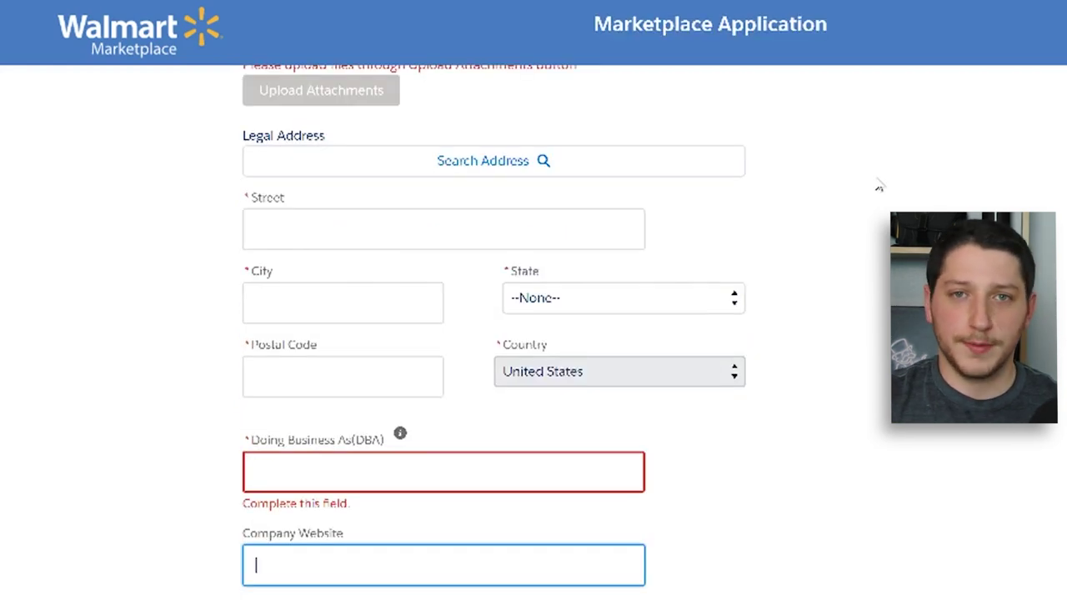
{"action": "scroll", "coordinate": [695, 281], "scroll_direction": "down", "scroll_amount": 3}
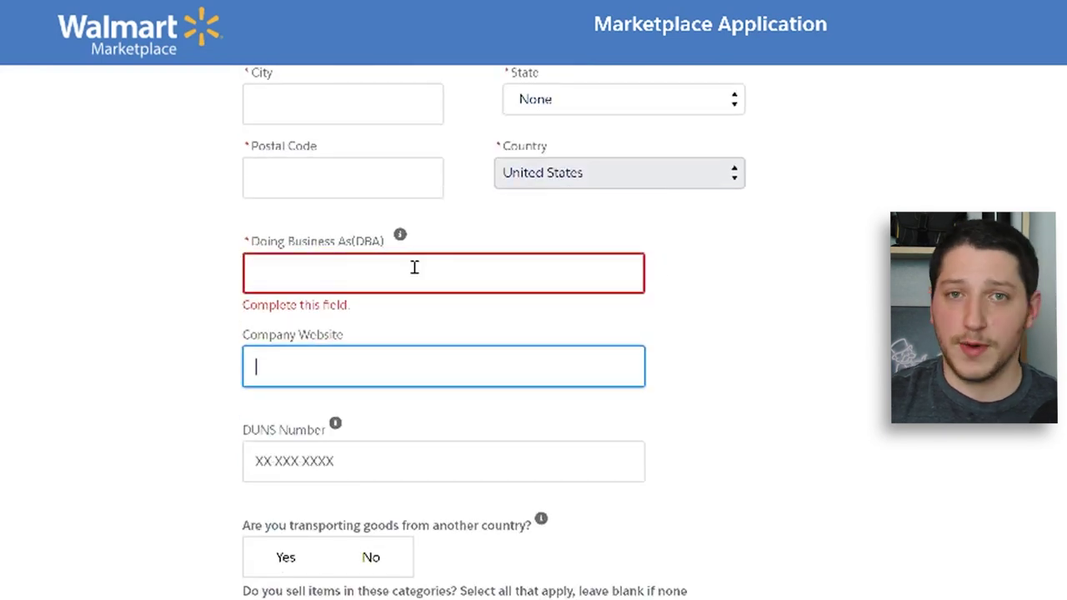
{"action": "mouse_move", "coordinate": [402, 237]}
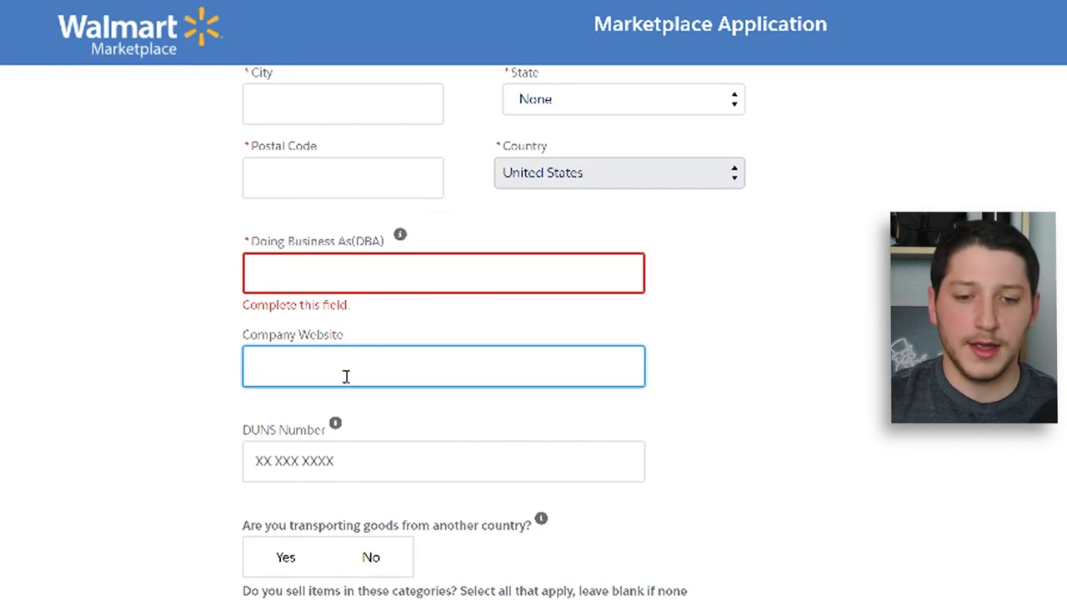
{"action": "scroll", "coordinate": [325, 374], "scroll_direction": "down", "scroll_amount": 1}
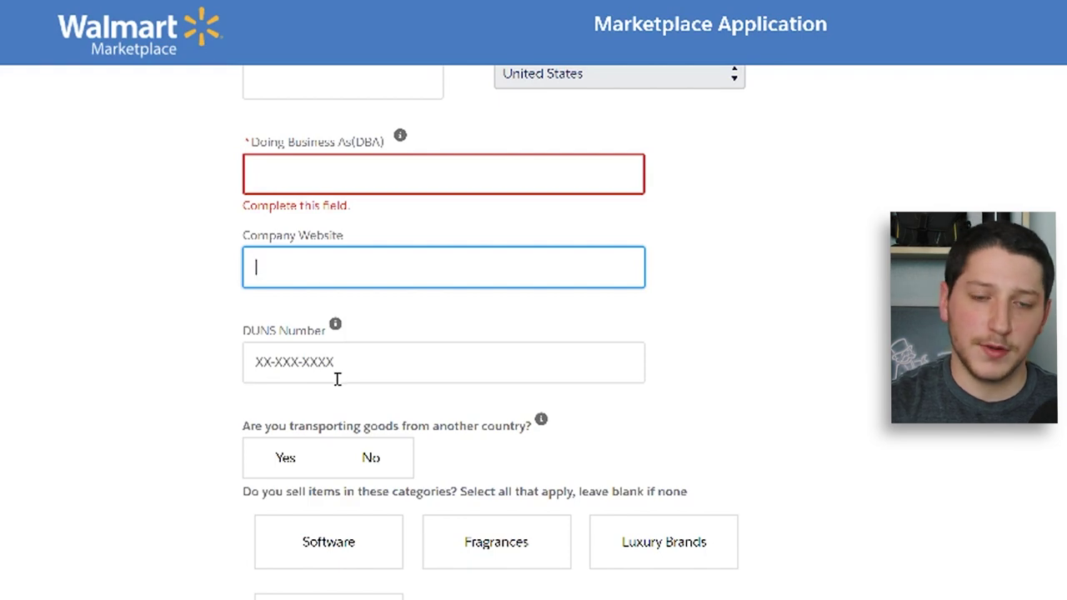
{"action": "mouse_move", "coordinate": [345, 333]}
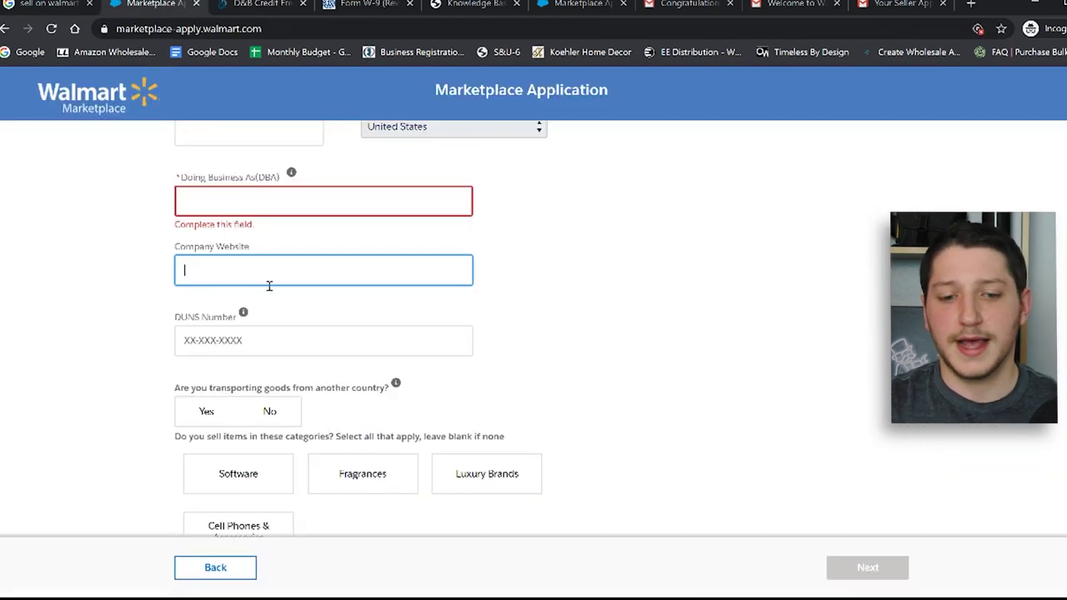
{"action": "left_click", "coordinate": [228, 336]}
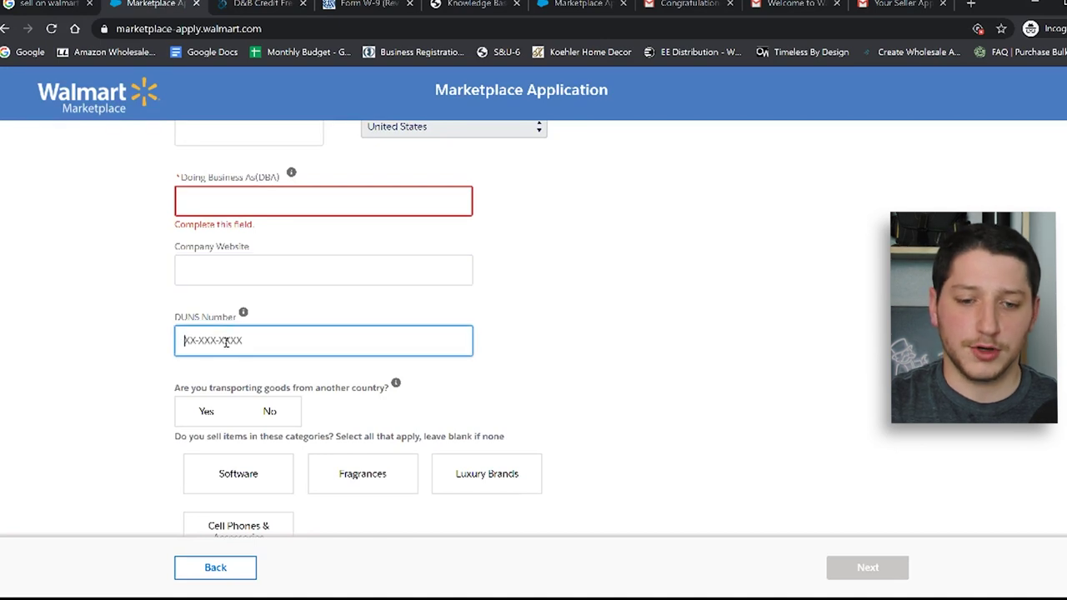
- Answer No to the question about transporting goods from another country
{"action": "scroll", "coordinate": [336, 412], "scroll_direction": "down", "scroll_amount": 1}
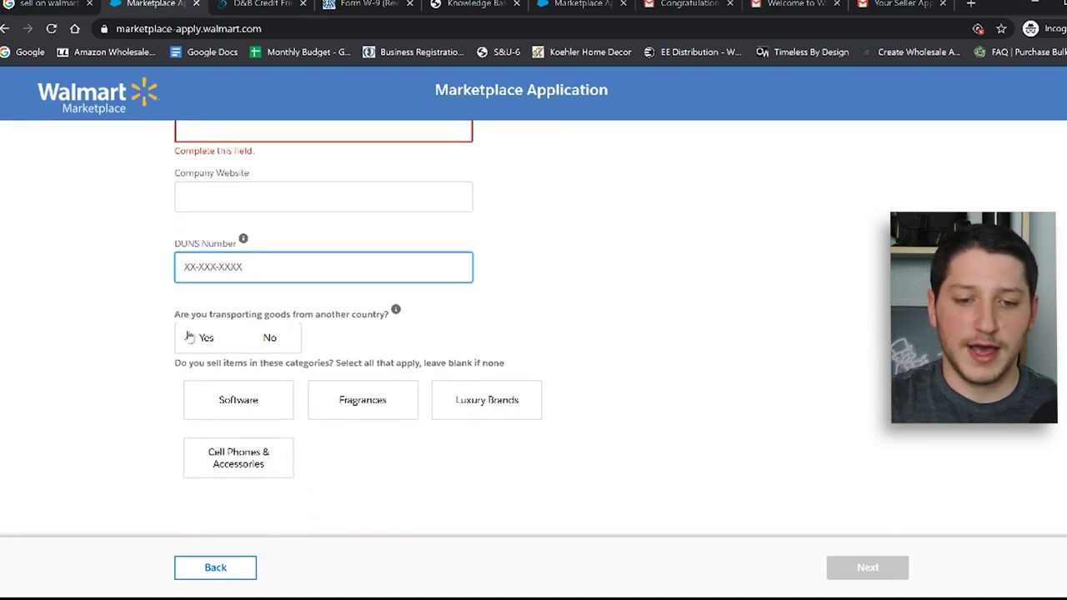
{"action": "left_click", "coordinate": [272, 344]}
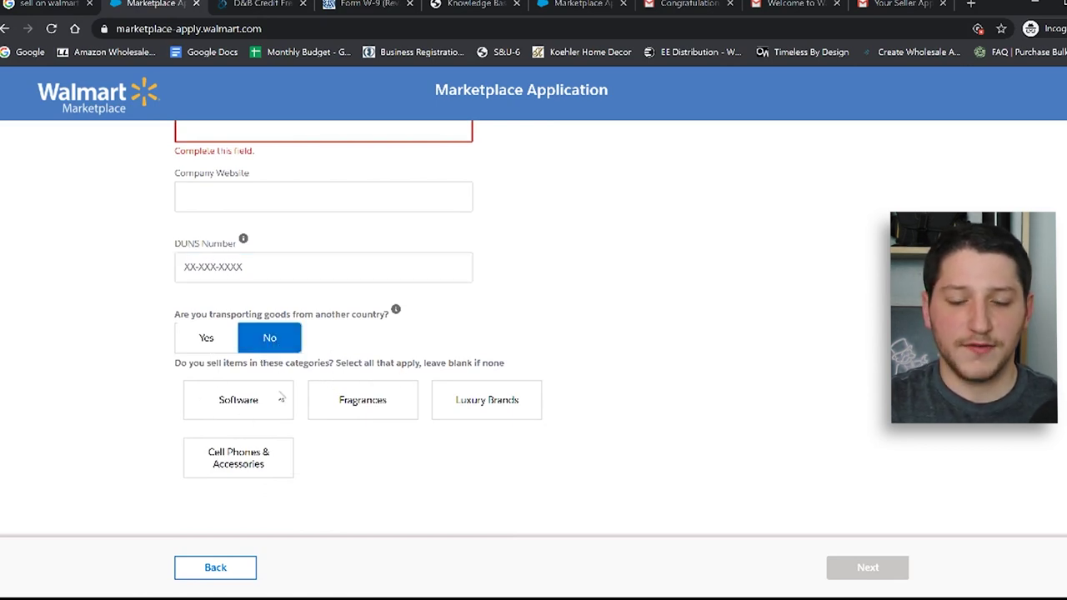
- Select the Software and Fragrances categories and deselect both again
{"action": "left_click", "coordinate": [242, 396]}
{"action": "left_click", "coordinate": [344, 398]}
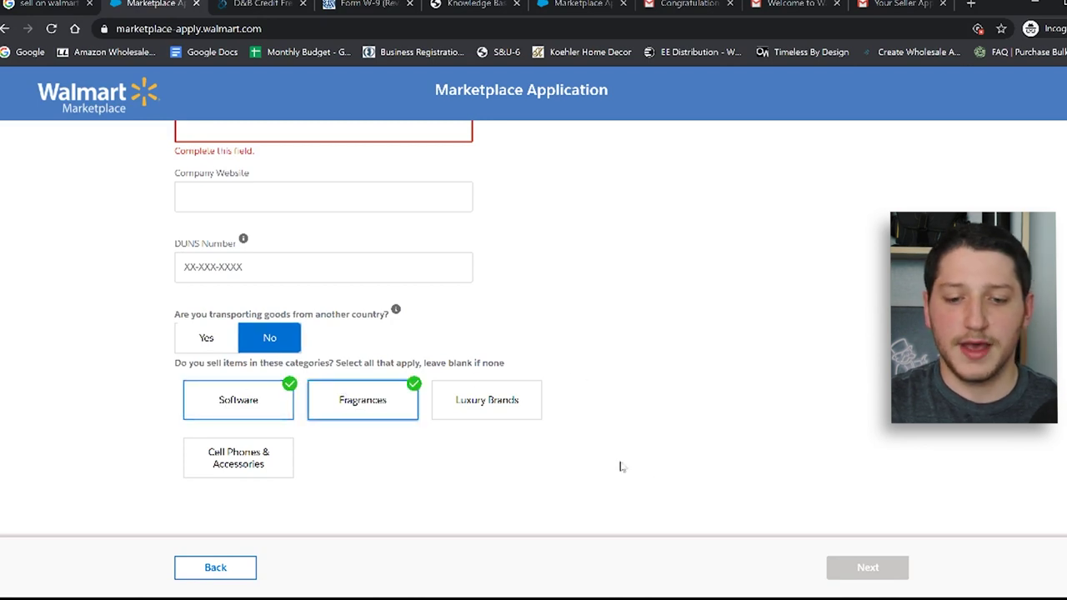
{"action": "left_click", "coordinate": [412, 408]}
{"action": "left_click", "coordinate": [238, 410]}
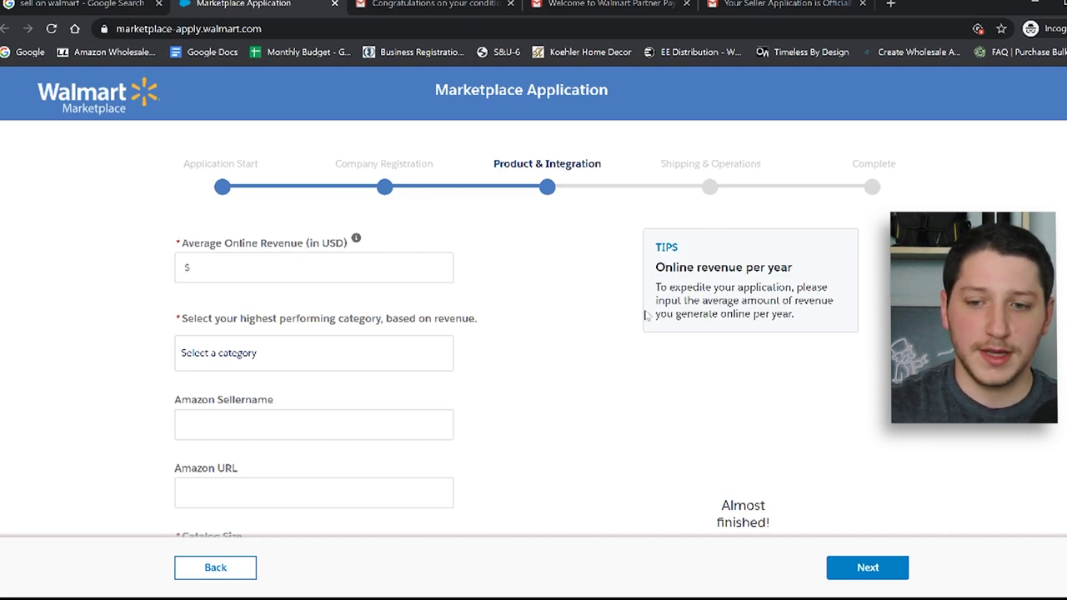
- Choose Computer Hardware as the highest performing category based on revenue
{"action": "left_click", "coordinate": [260, 359]}
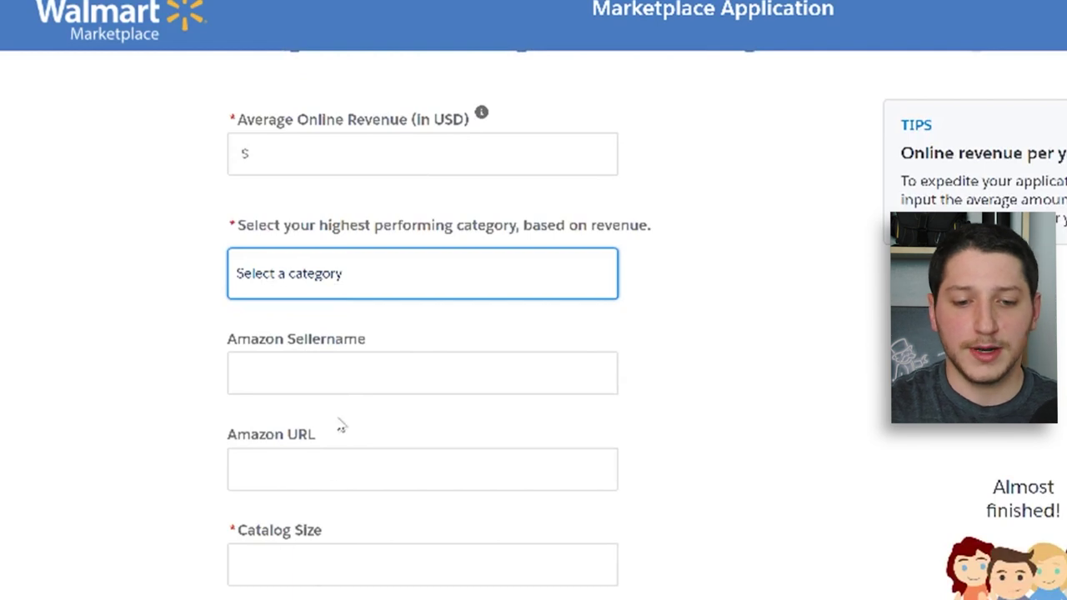
{"action": "key", "text": "c"}
{"action": "scroll", "coordinate": [342, 345], "scroll_direction": "down", "scroll_amount": 2}
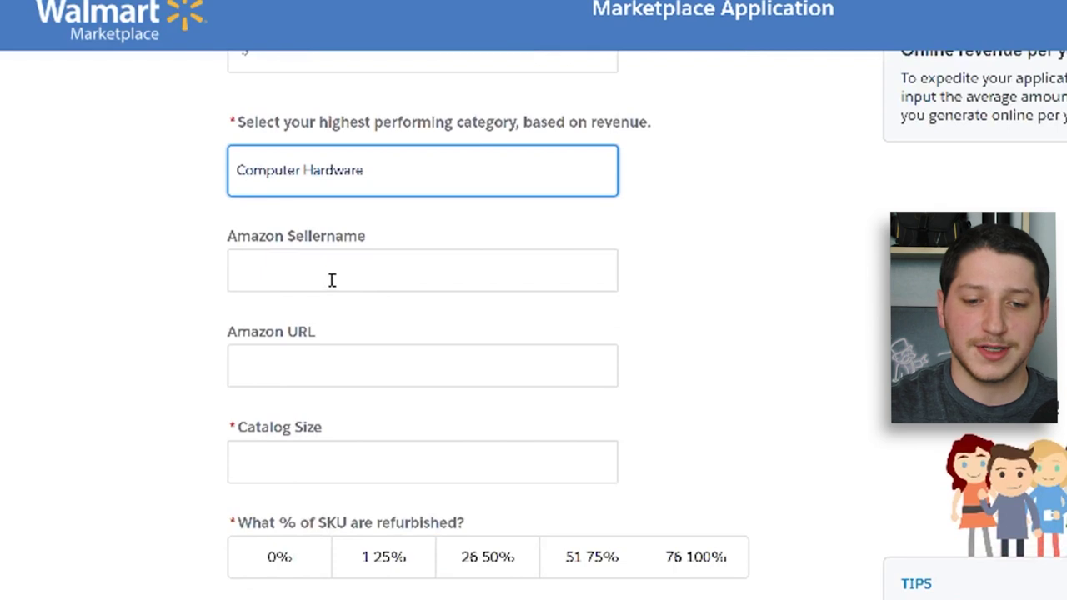
- Review the Amazon seller name, Amazon URL and catalog size fields without filling them in
{"action": "left_click", "coordinate": [339, 377]}
{"action": "scroll", "coordinate": [584, 310], "scroll_direction": "down", "scroll_amount": 2}
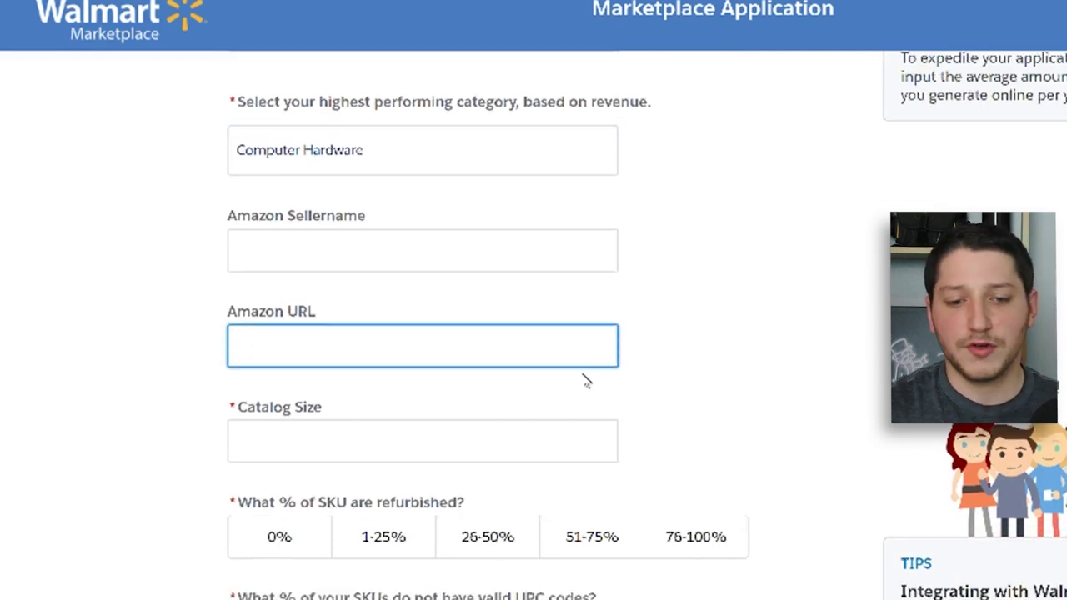
{"action": "left_click", "coordinate": [332, 360]}
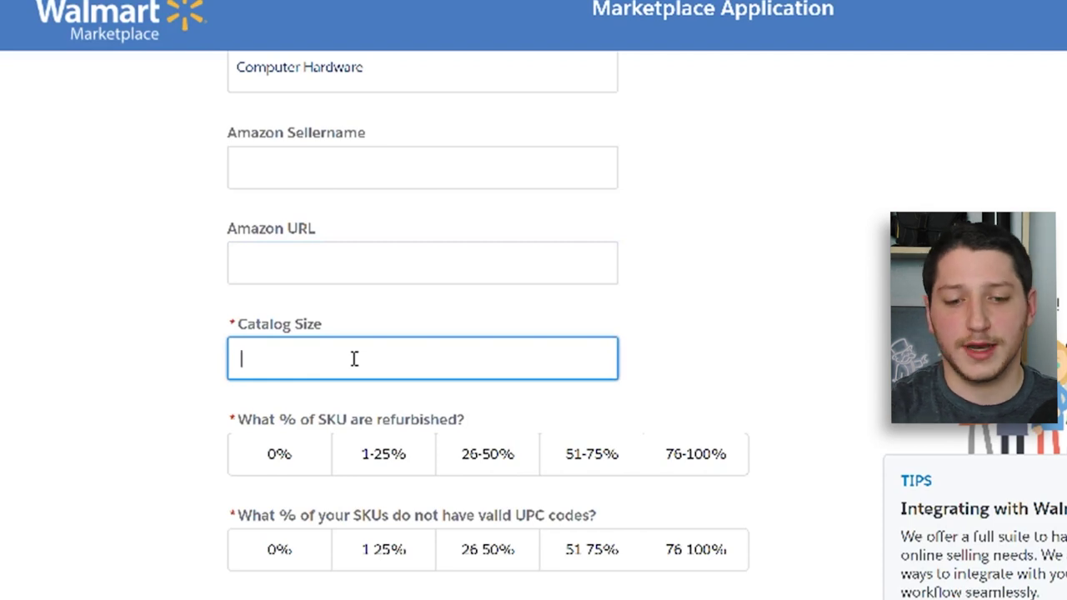
- Answer 0% for refurbished SKUs, SKUs without valid UPC codes, and used SKUs
{"action": "scroll", "coordinate": [672, 345], "scroll_direction": "down", "scroll_amount": 4}
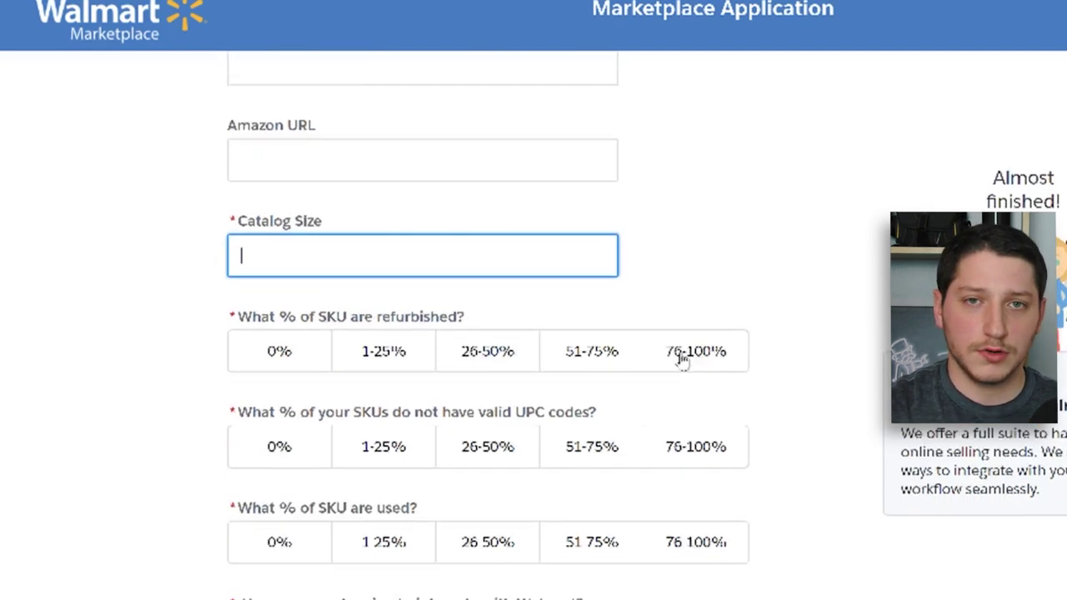
{"action": "left_click", "coordinate": [283, 260]}
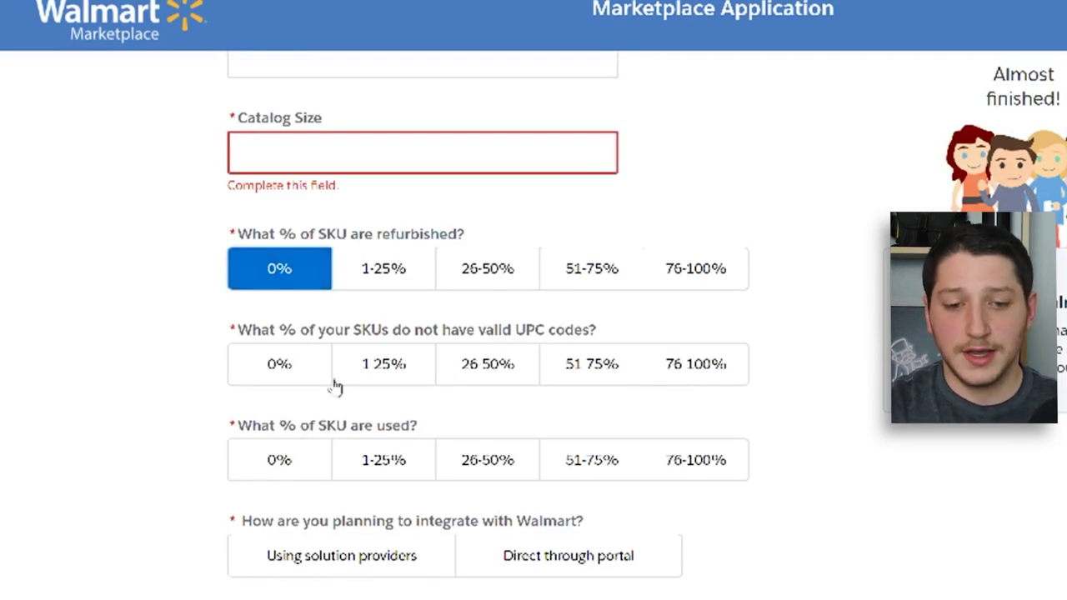
{"action": "left_click", "coordinate": [279, 367]}
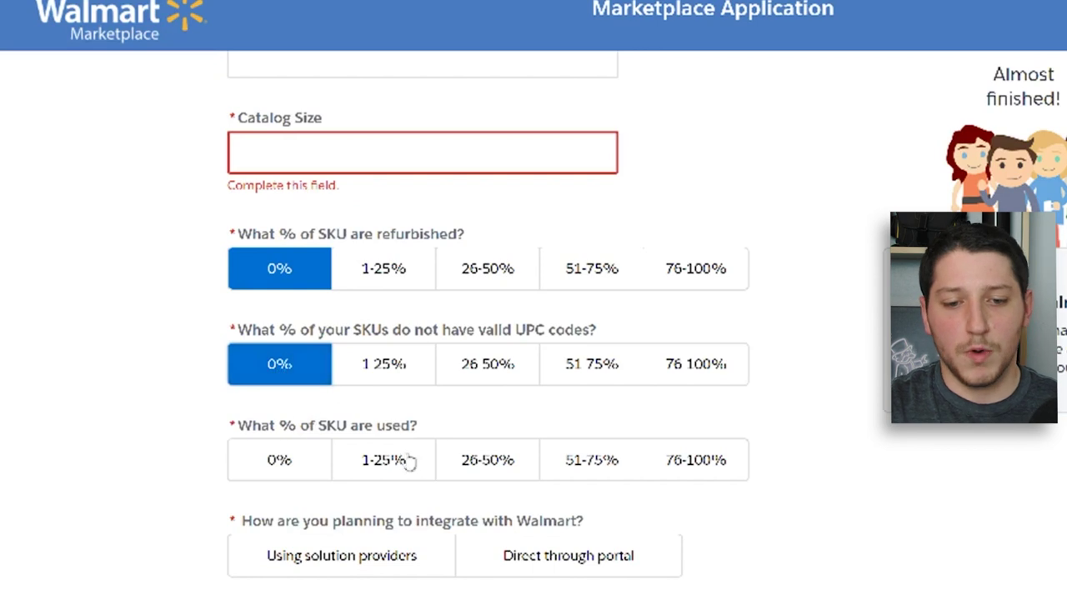
{"action": "scroll", "coordinate": [450, 477], "scroll_direction": "down", "scroll_amount": 1}
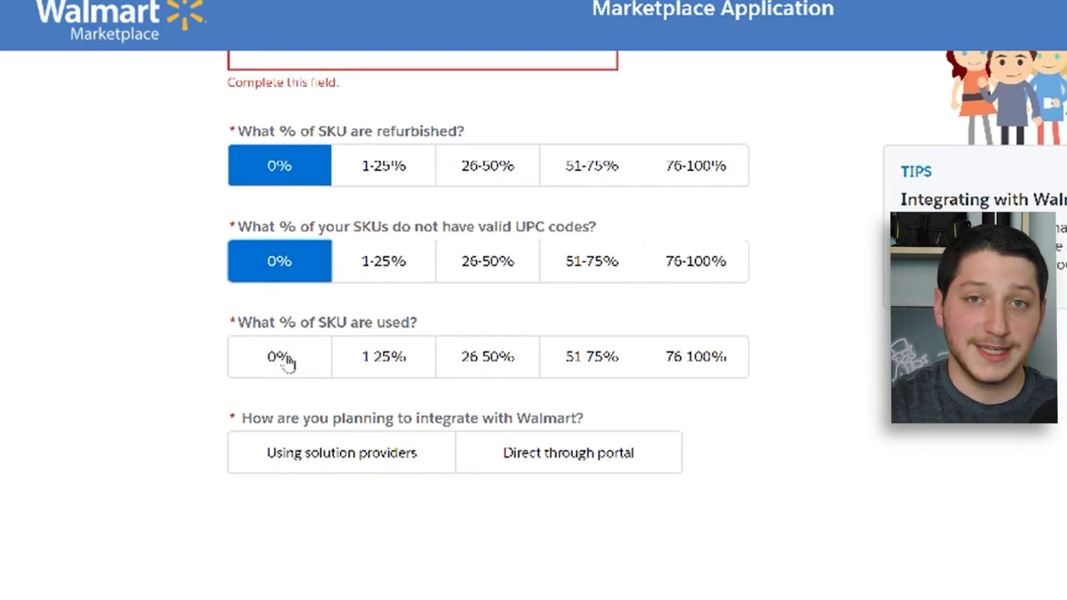
{"action": "left_click", "coordinate": [284, 359]}
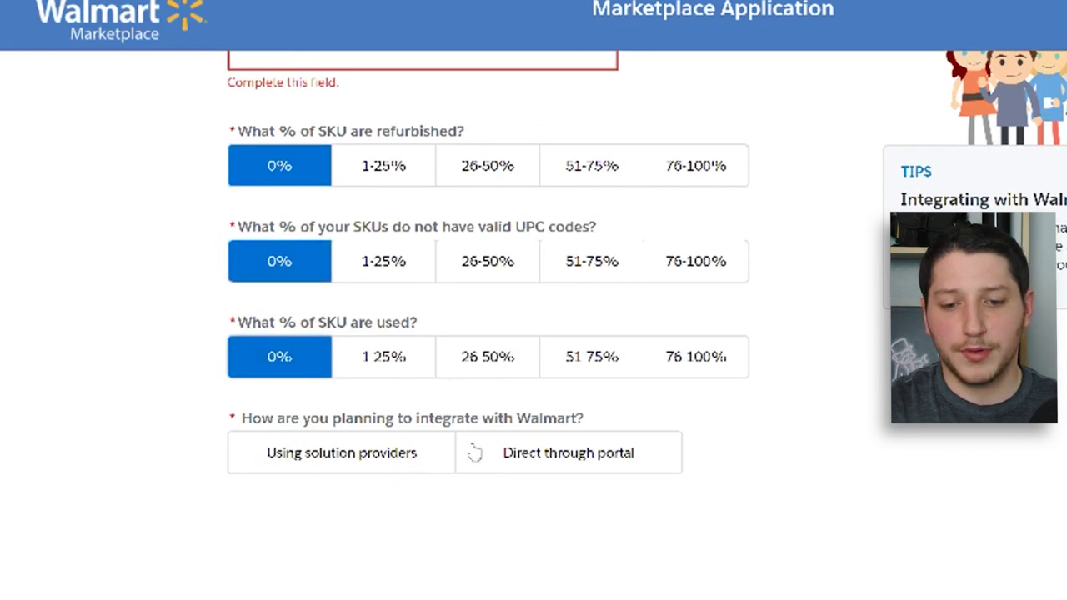
- Try both Walmart integration options, Using solution providers and Direct through portal
{"action": "scroll", "coordinate": [200, 454], "scroll_direction": "down", "scroll_amount": 1}
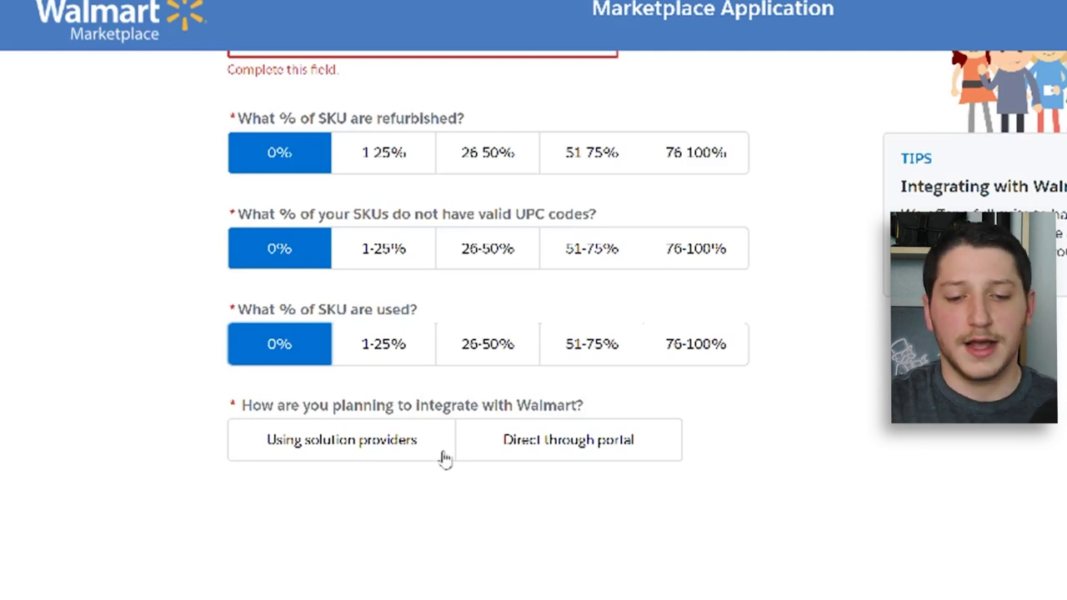
{"action": "left_click", "coordinate": [379, 457]}
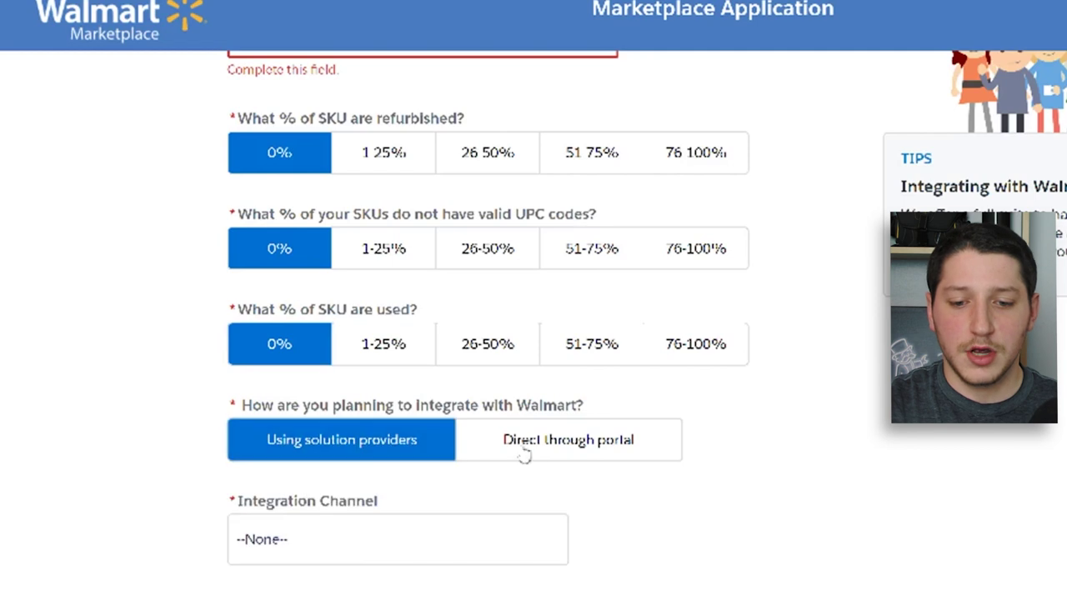
{"action": "left_click", "coordinate": [617, 452]}
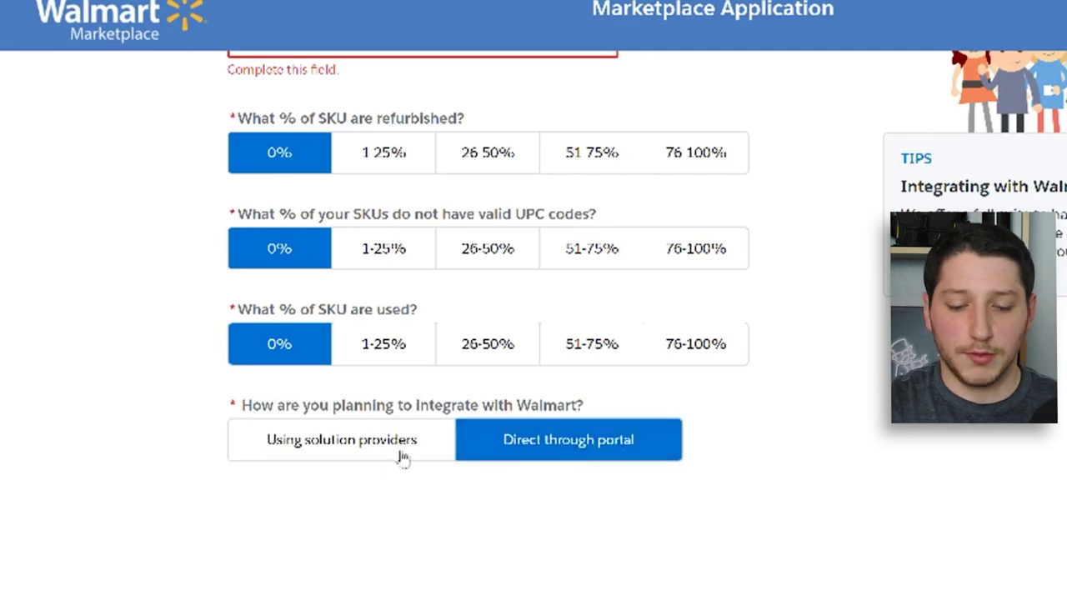
- Set the Walmart integration method to Using solution providers with API as the integration channel
{"action": "left_click", "coordinate": [343, 450]}
{"action": "left_click", "coordinate": [326, 548]}
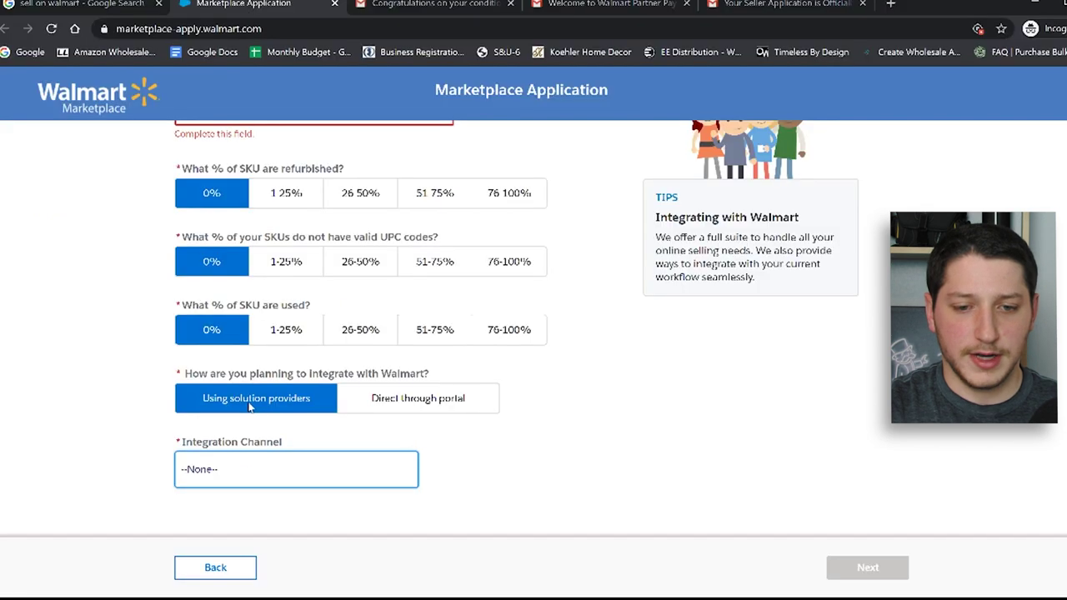
{"action": "type", "text": "ChannelAdvisor"}
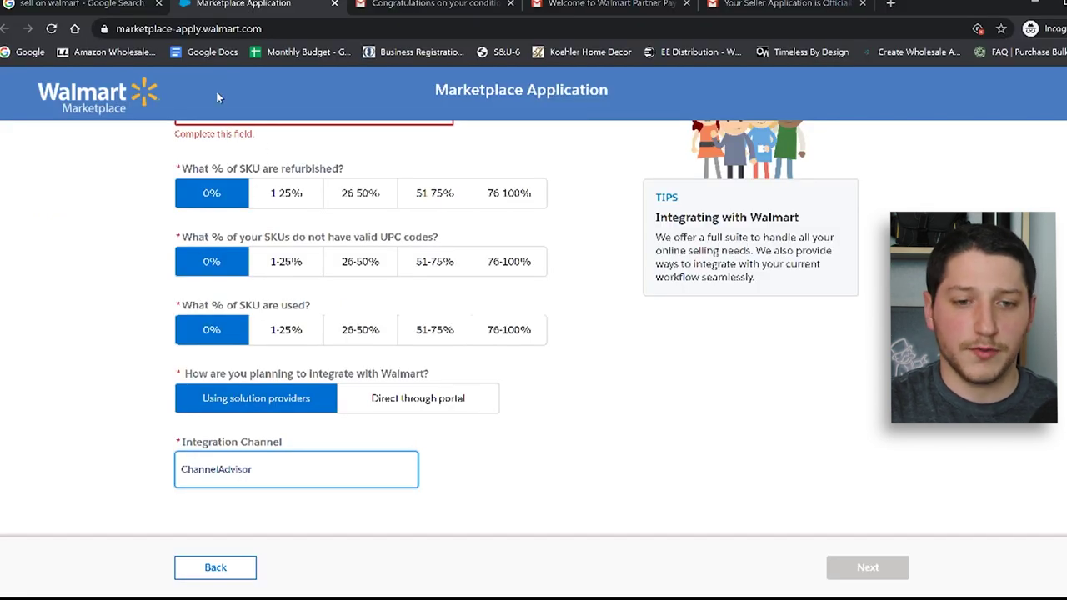
{"action": "key", "text": "ctrl+z"}
{"action": "scroll", "coordinate": [600, 400], "scroll_direction": "down", "scroll_amount": 1}
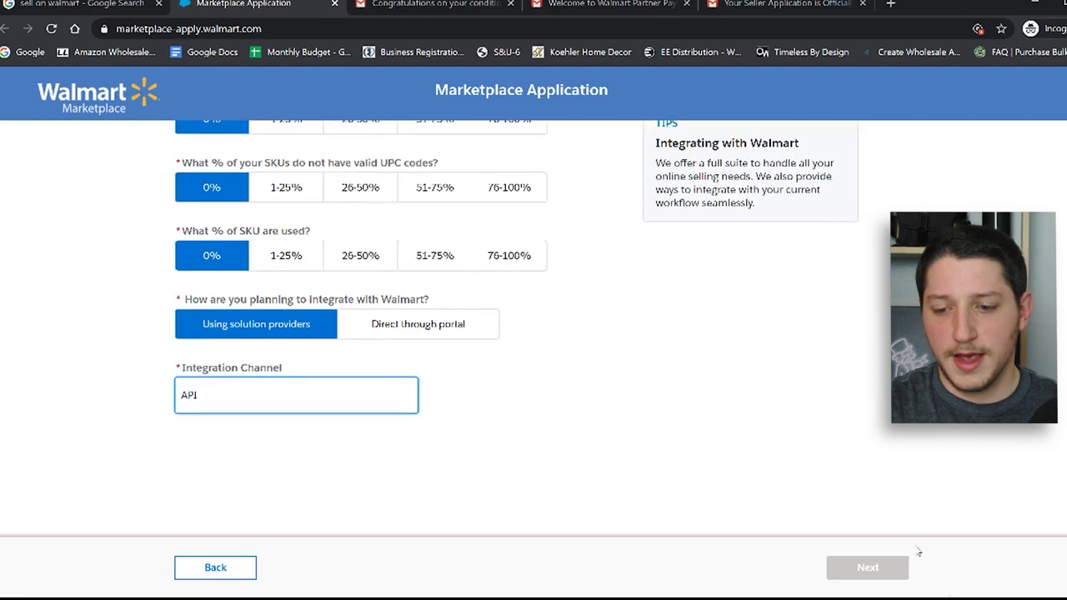
- Answer No to the business having offices or warehouses outside of the US
{"action": "scroll", "coordinate": [781, 527], "scroll_direction": "up", "scroll_amount": 6}
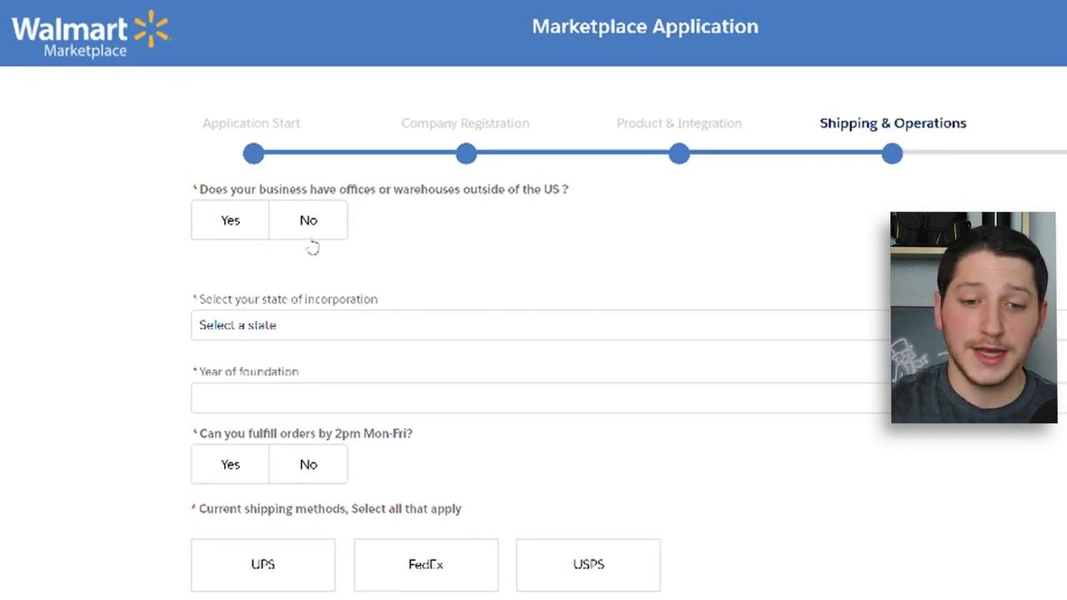
{"action": "left_click", "coordinate": [328, 233]}
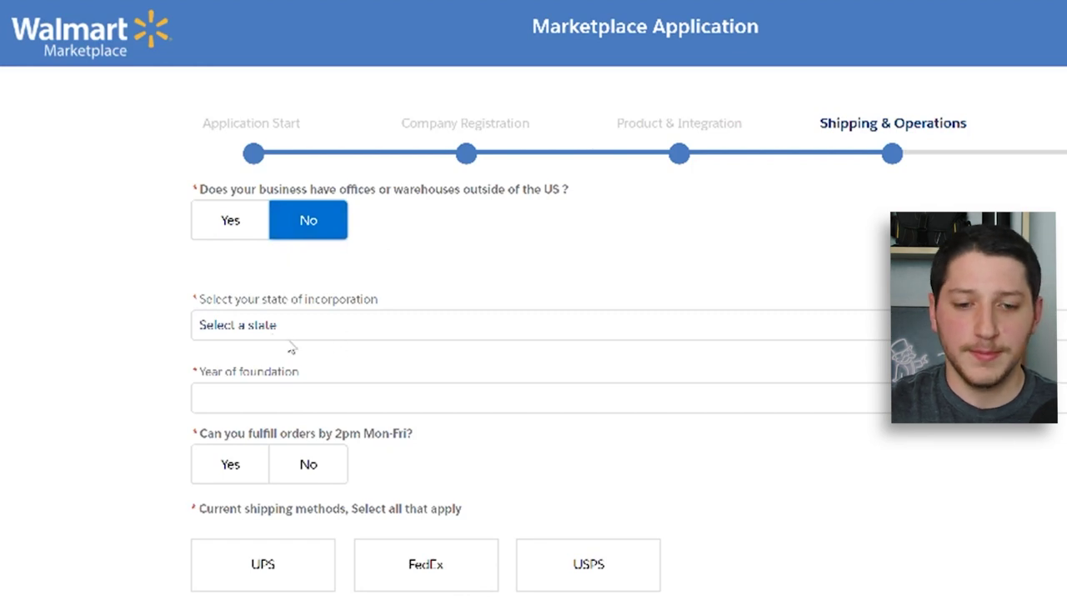
- Set the state of incorporation to New Jersey and the year of foundation to 2016
{"action": "scroll", "coordinate": [300, 329], "scroll_direction": "down", "scroll_amount": 2}
{"action": "left_click", "coordinate": [315, 233]}
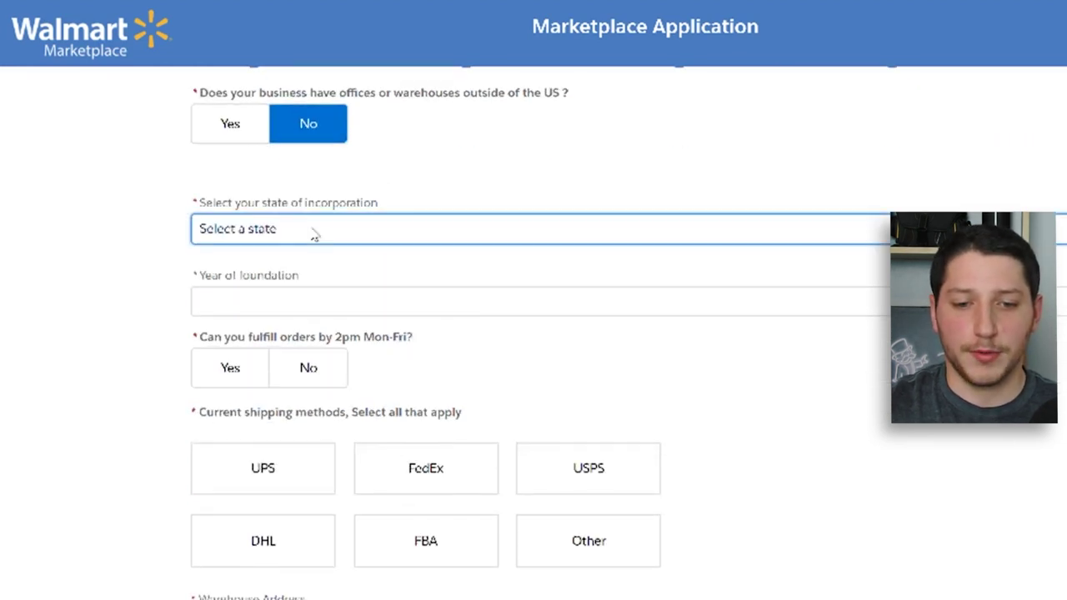
{"action": "scroll", "coordinate": [295, 124], "scroll_direction": "down", "scroll_amount": 3}
{"action": "scroll", "coordinate": [298, 150], "scroll_direction": "up", "scroll_amount": 2}
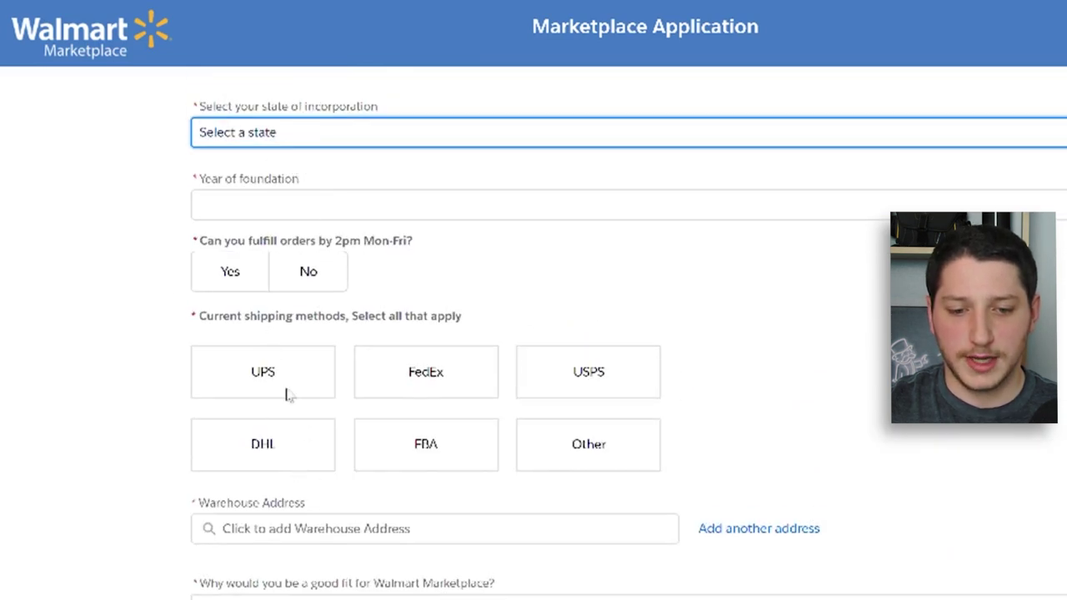
{"action": "type", "text": "New Jersey"}
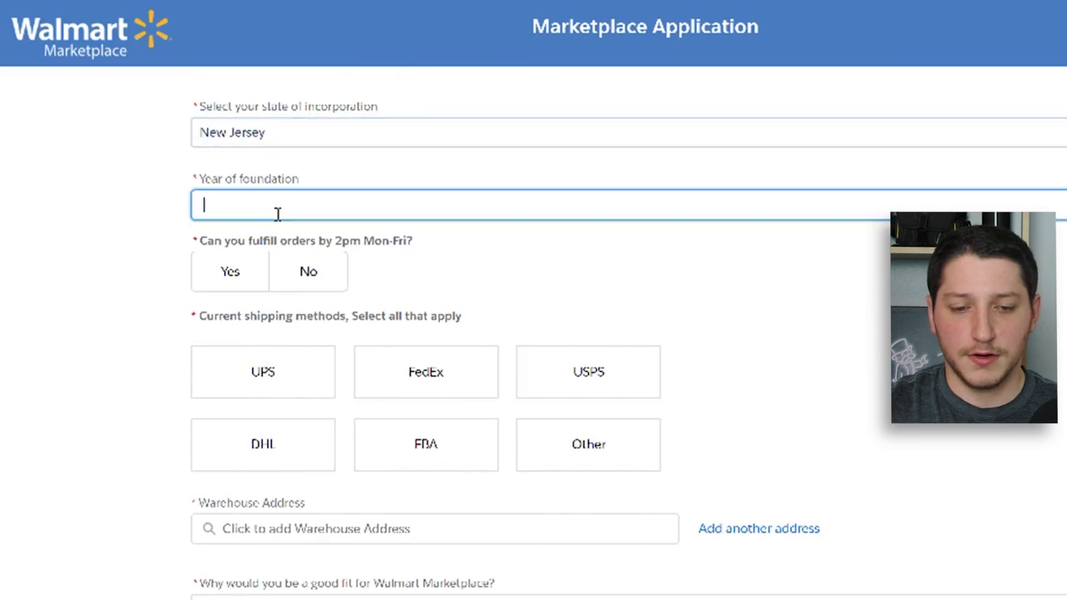
{"action": "left_click", "coordinate": [277, 212]}
{"action": "type", "text": "2016"}
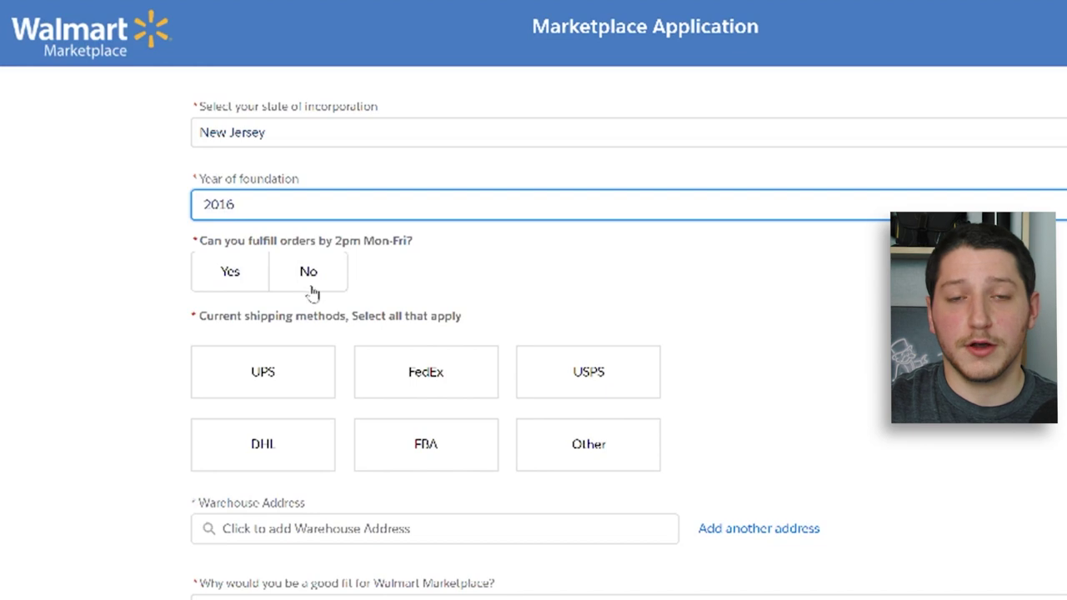
- Answer Yes to fulfilling orders by 2pm Mon-Fri and choose UPS, FedEx, USPS and FBA as the current shipping methods
{"action": "left_click", "coordinate": [35, 241]}
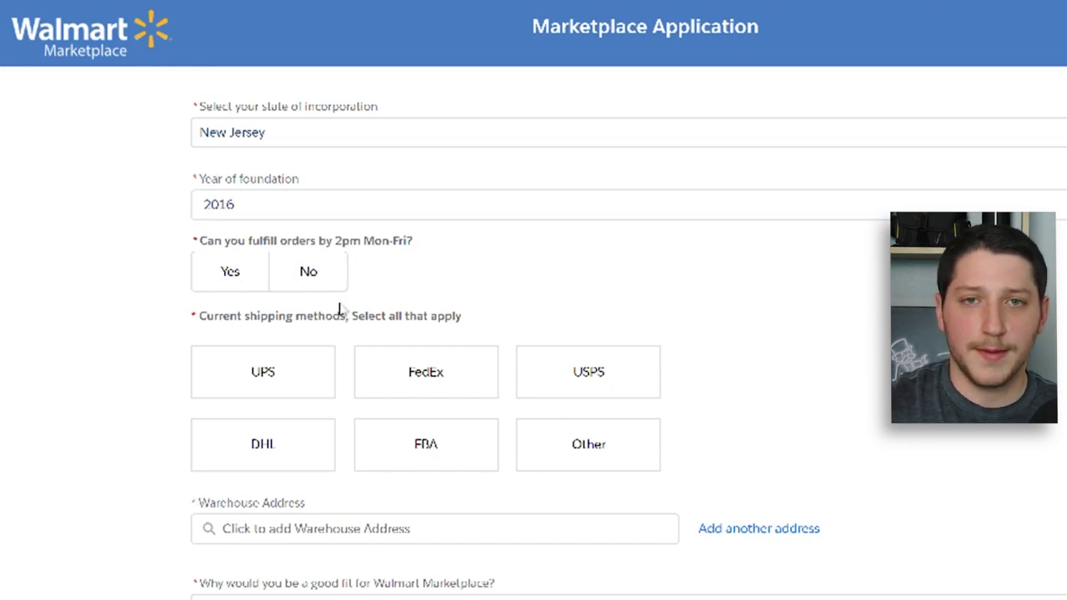
{"action": "left_click", "coordinate": [212, 285]}
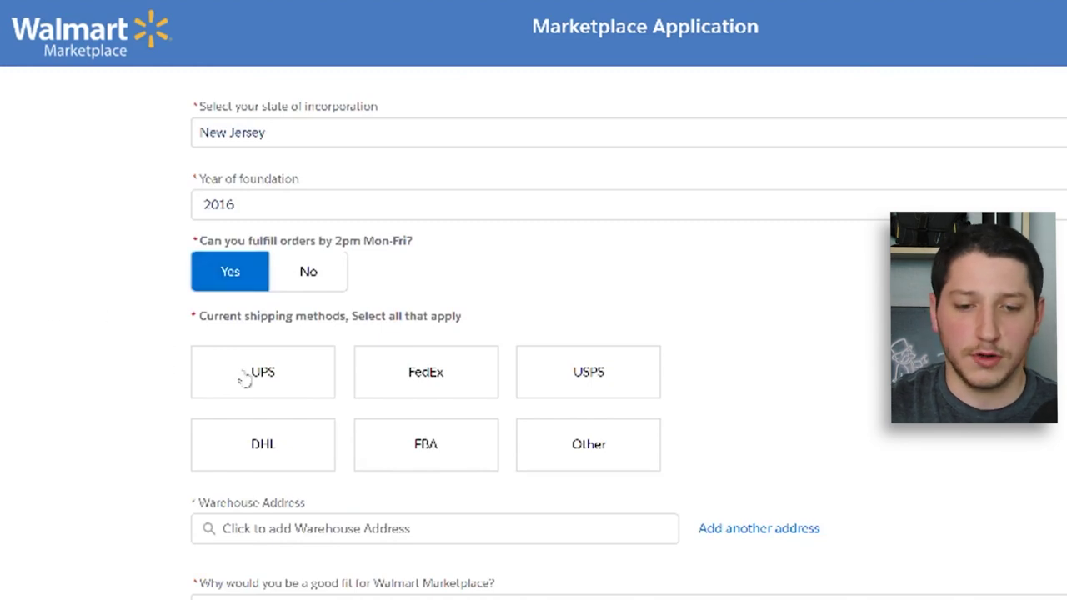
{"action": "scroll", "coordinate": [225, 317], "scroll_direction": "down", "scroll_amount": 1}
{"action": "scroll", "coordinate": [417, 300], "scroll_direction": "up", "scroll_amount": 1}
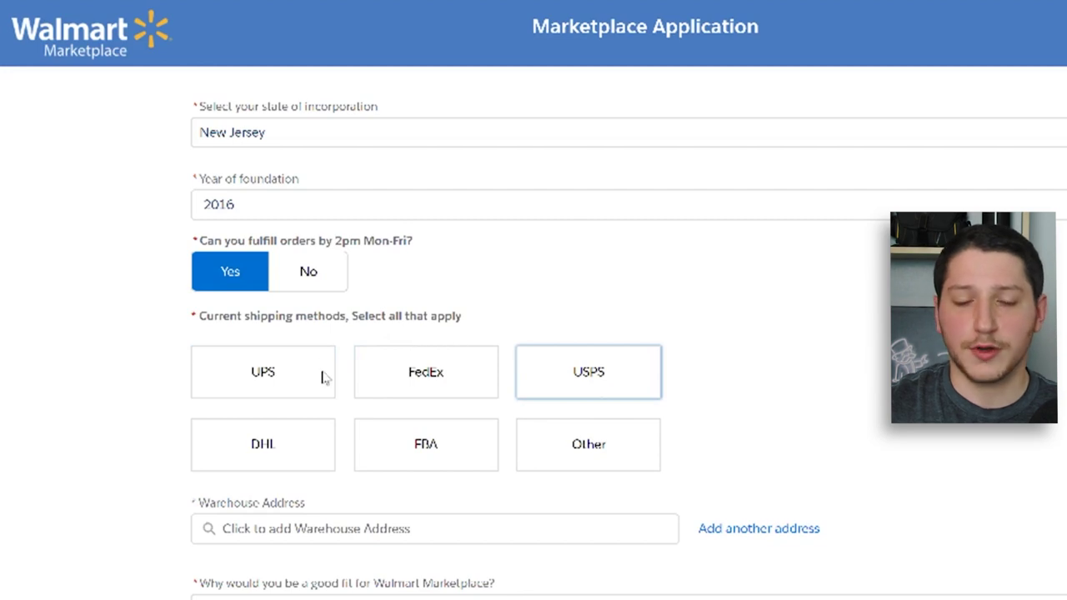
{"action": "left_click", "coordinate": [298, 388]}
{"action": "left_click", "coordinate": [419, 393]}
{"action": "left_click", "coordinate": [553, 392]}
{"action": "left_click", "coordinate": [475, 454]}
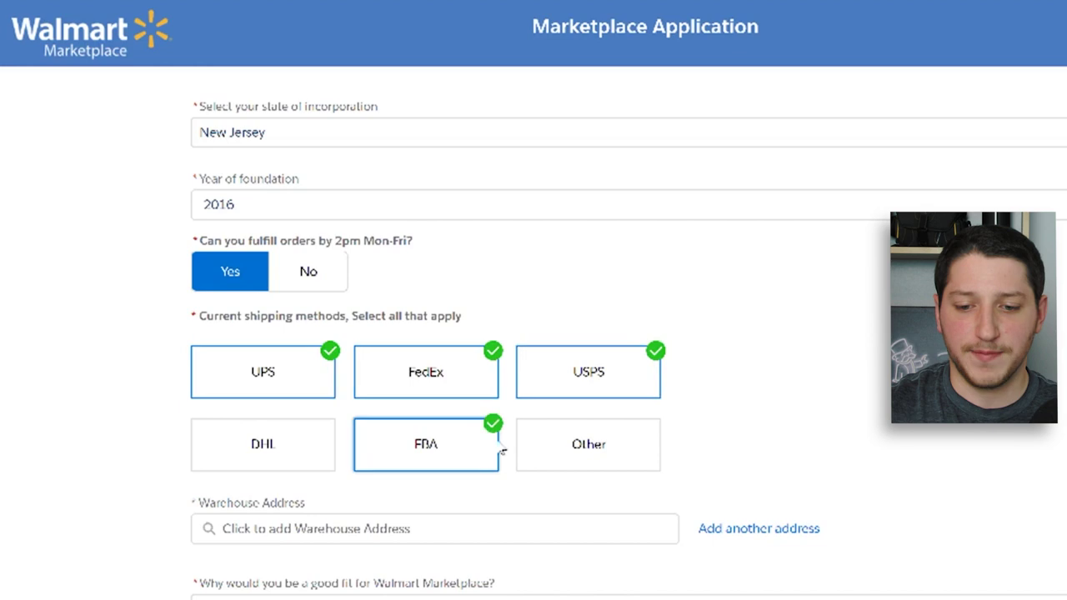
- Enter "yes" as the reason for being a good fit for Walmart Marketplace and submit the application
{"action": "scroll", "coordinate": [813, 410], "scroll_direction": "down", "scroll_amount": 3}
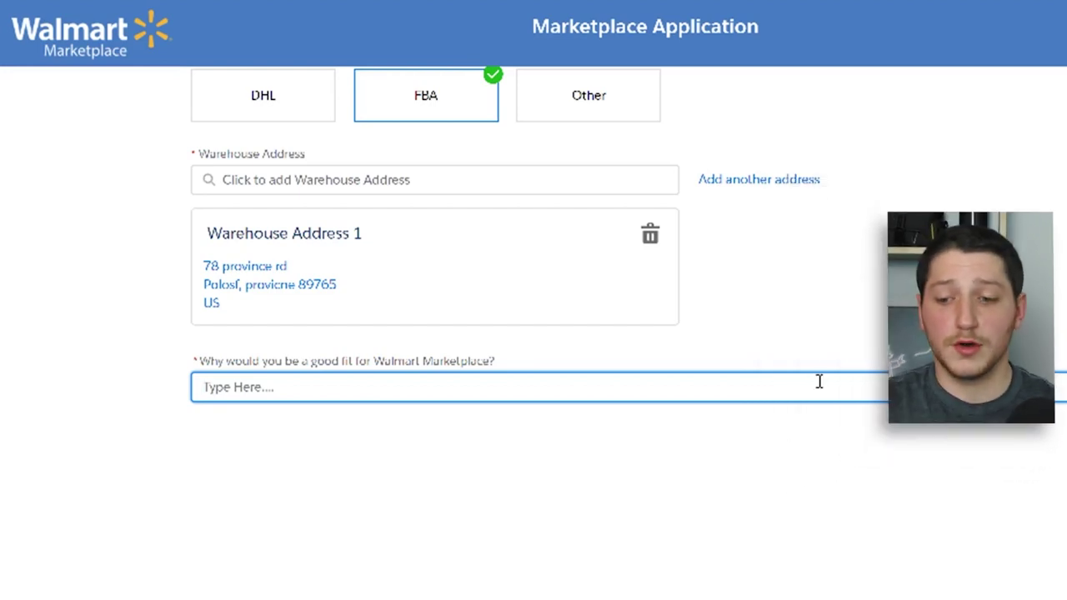
{"action": "type", "text": "yes"}
{"action": "left_click", "coordinate": [950, 586]}
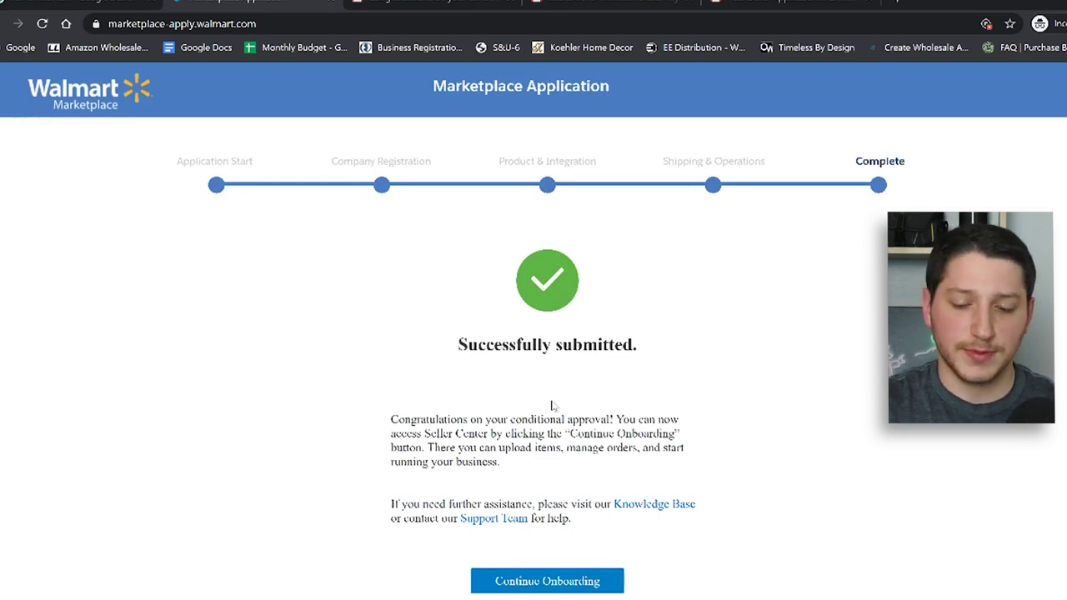
- Continue onboarding into Seller Center and review the password and security question fields of the account creation form
{"action": "scroll", "coordinate": [550, 405], "scroll_direction": "down", "scroll_amount": 1}
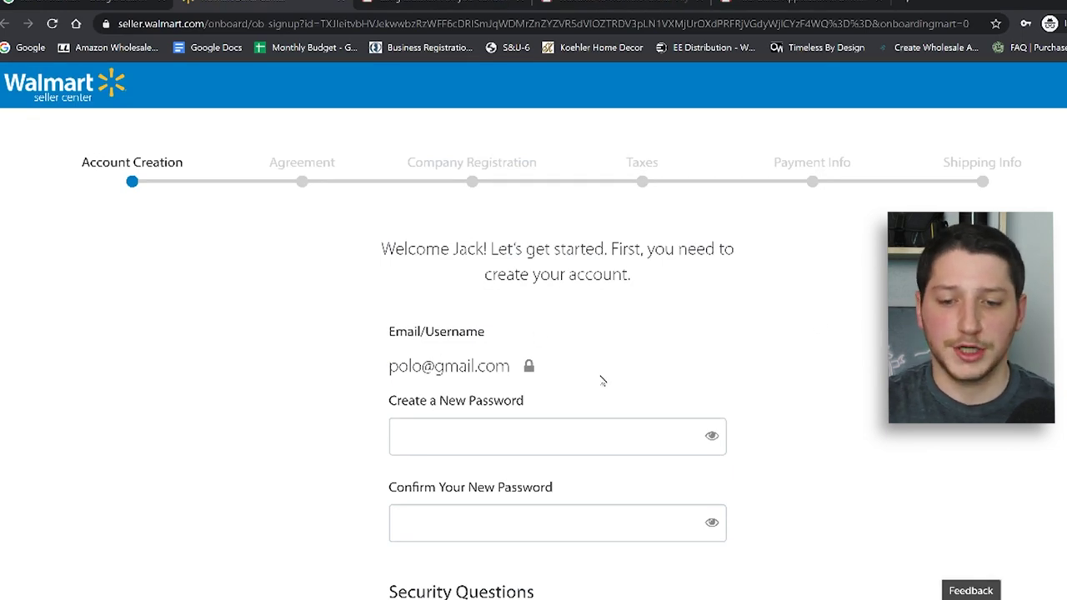
{"action": "scroll", "coordinate": [559, 398], "scroll_direction": "down", "scroll_amount": 5}
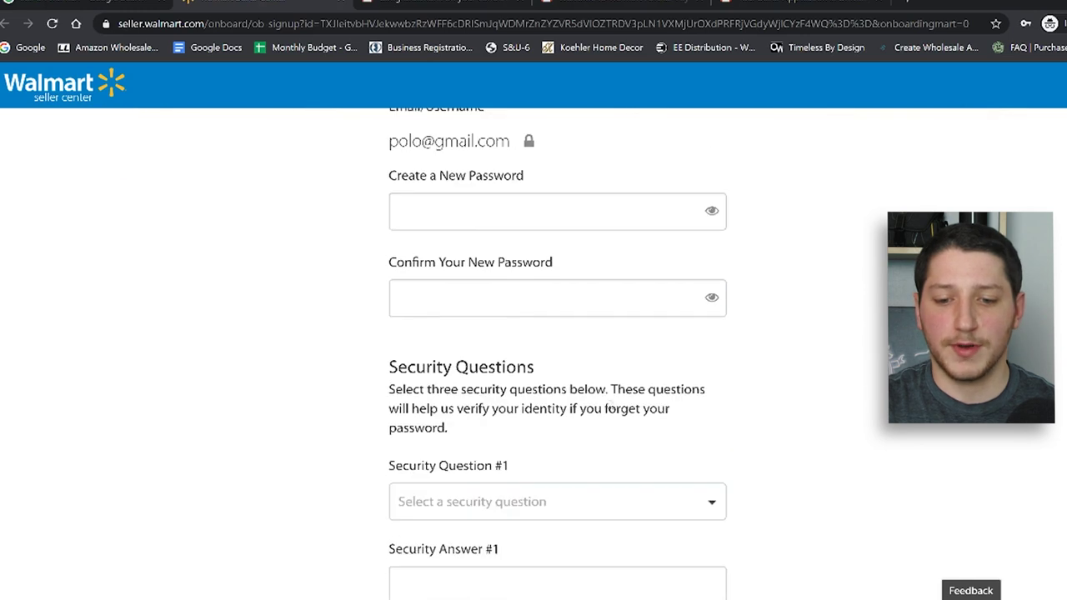
{"action": "scroll", "coordinate": [571, 376], "scroll_direction": "down", "scroll_amount": 4}
{"action": "scroll", "coordinate": [578, 400], "scroll_direction": "up", "scroll_amount": 8}
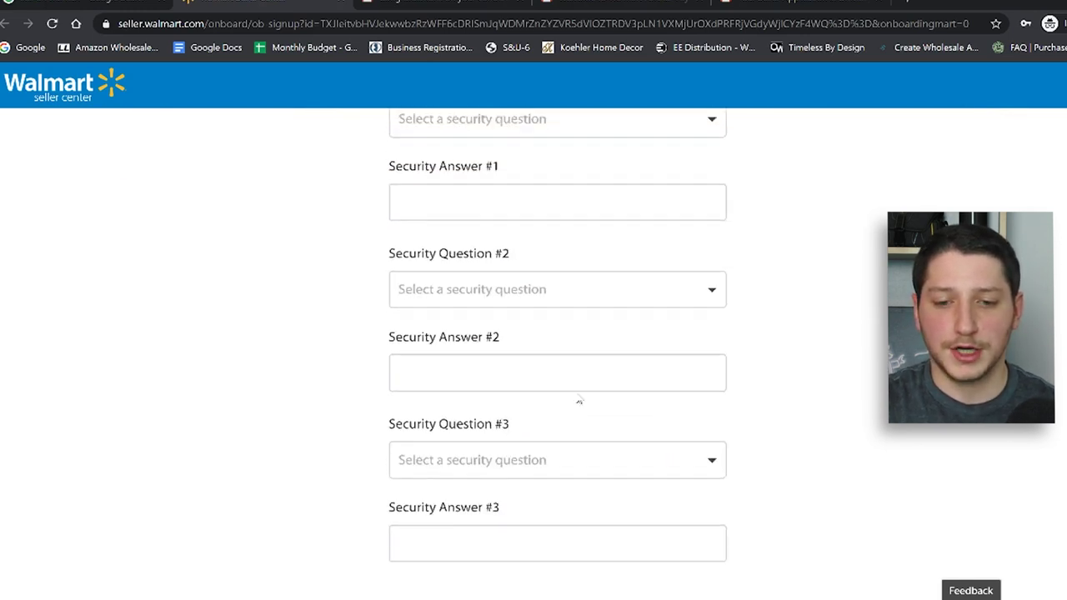
{"action": "scroll", "coordinate": [578, 400], "scroll_direction": "up", "scroll_amount": 2}
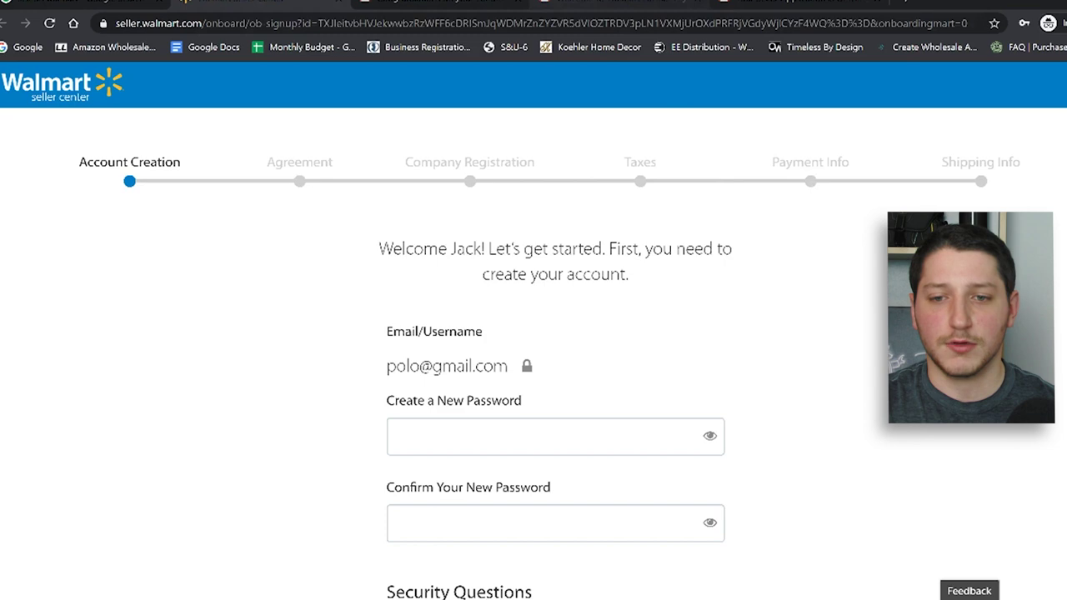
- View the Walmart pay portal activation email in Gmail, and return to the Seller Center account creation form to look it over
{"action": "left_click", "coordinate": [417, 4]}
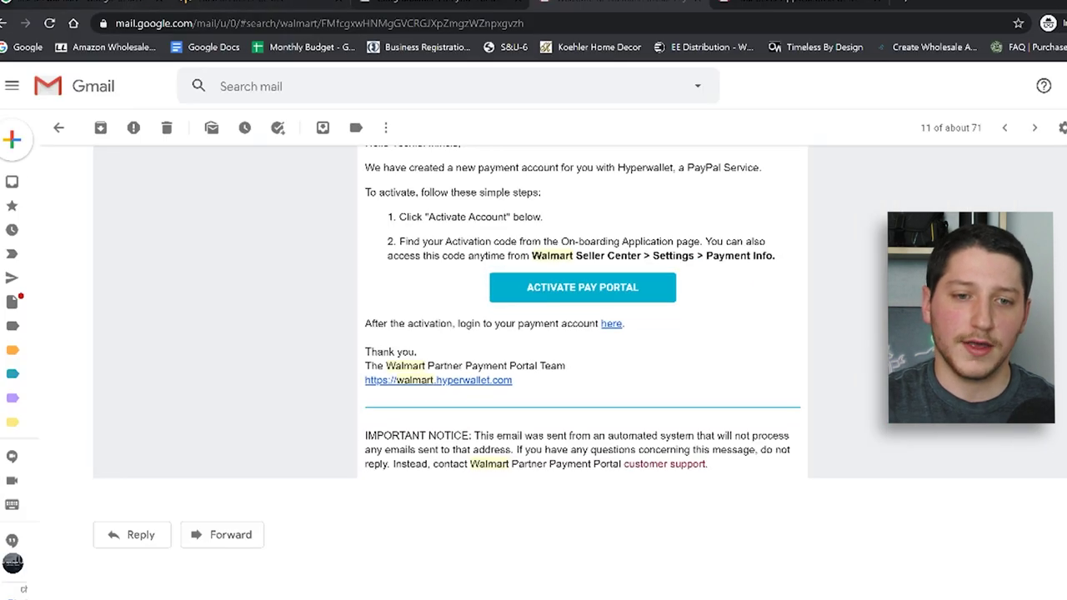
{"action": "left_click", "coordinate": [250, 8]}
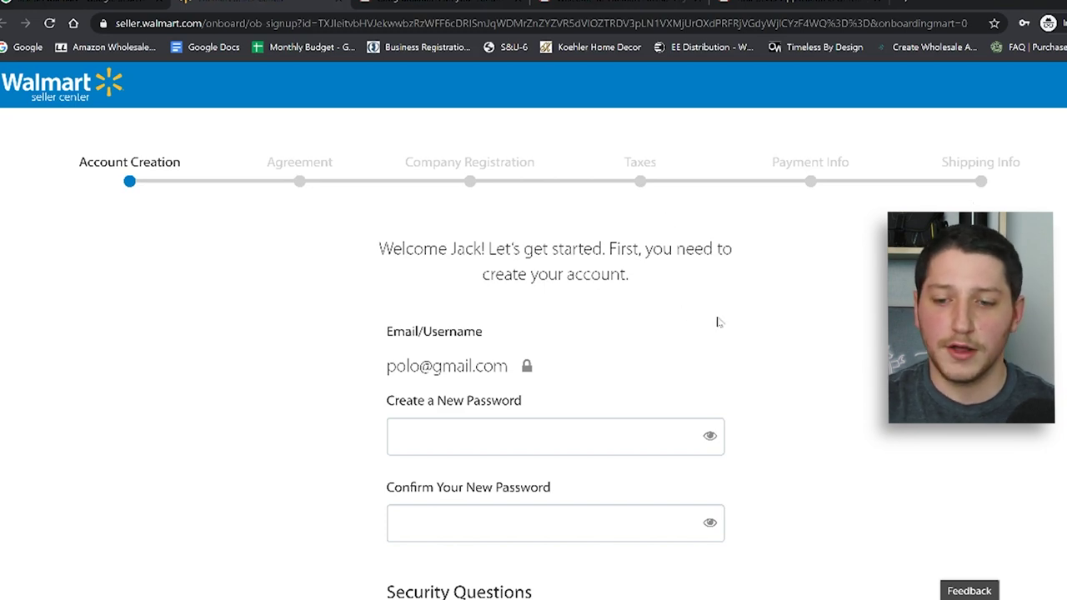
{"action": "scroll", "coordinate": [719, 321], "scroll_direction": "down", "scroll_amount": 10}
{"action": "scroll", "coordinate": [859, 484], "scroll_direction": "up", "scroll_amount": 8}
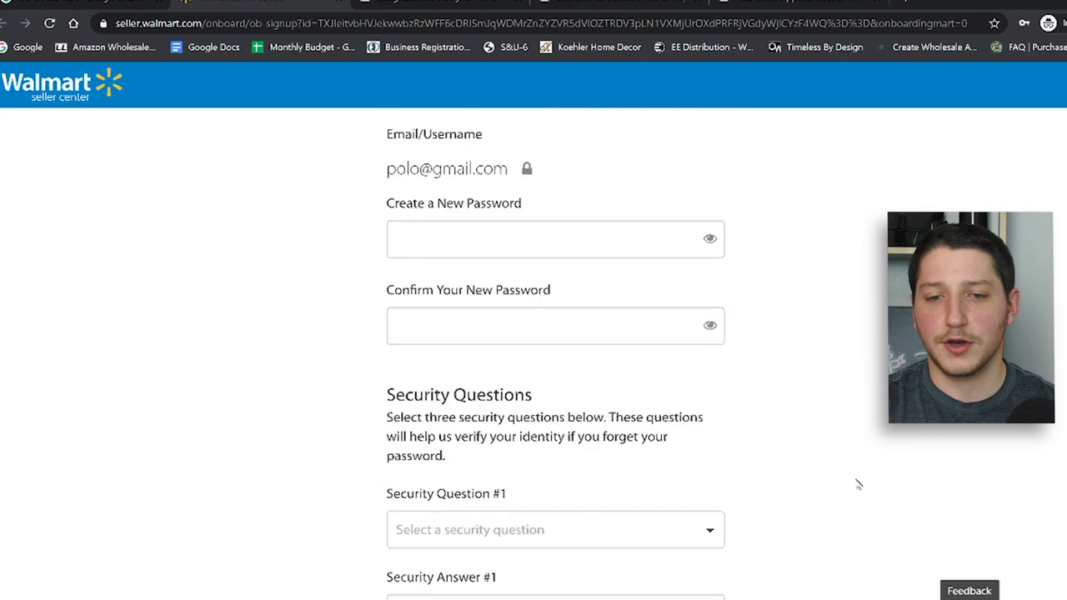
{"action": "scroll", "coordinate": [858, 484], "scroll_direction": "up", "scroll_amount": 2}
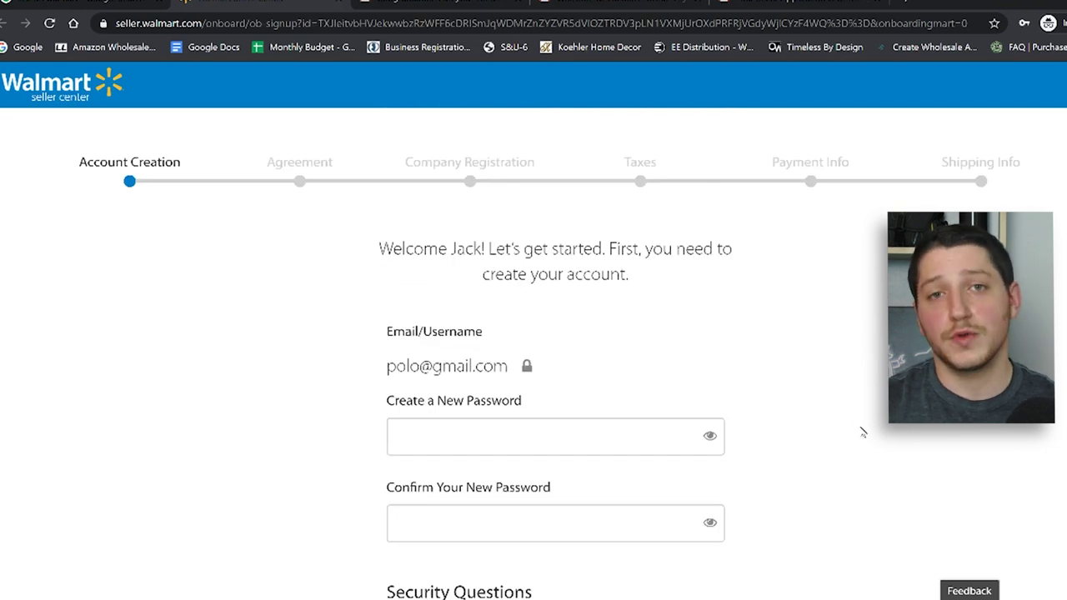